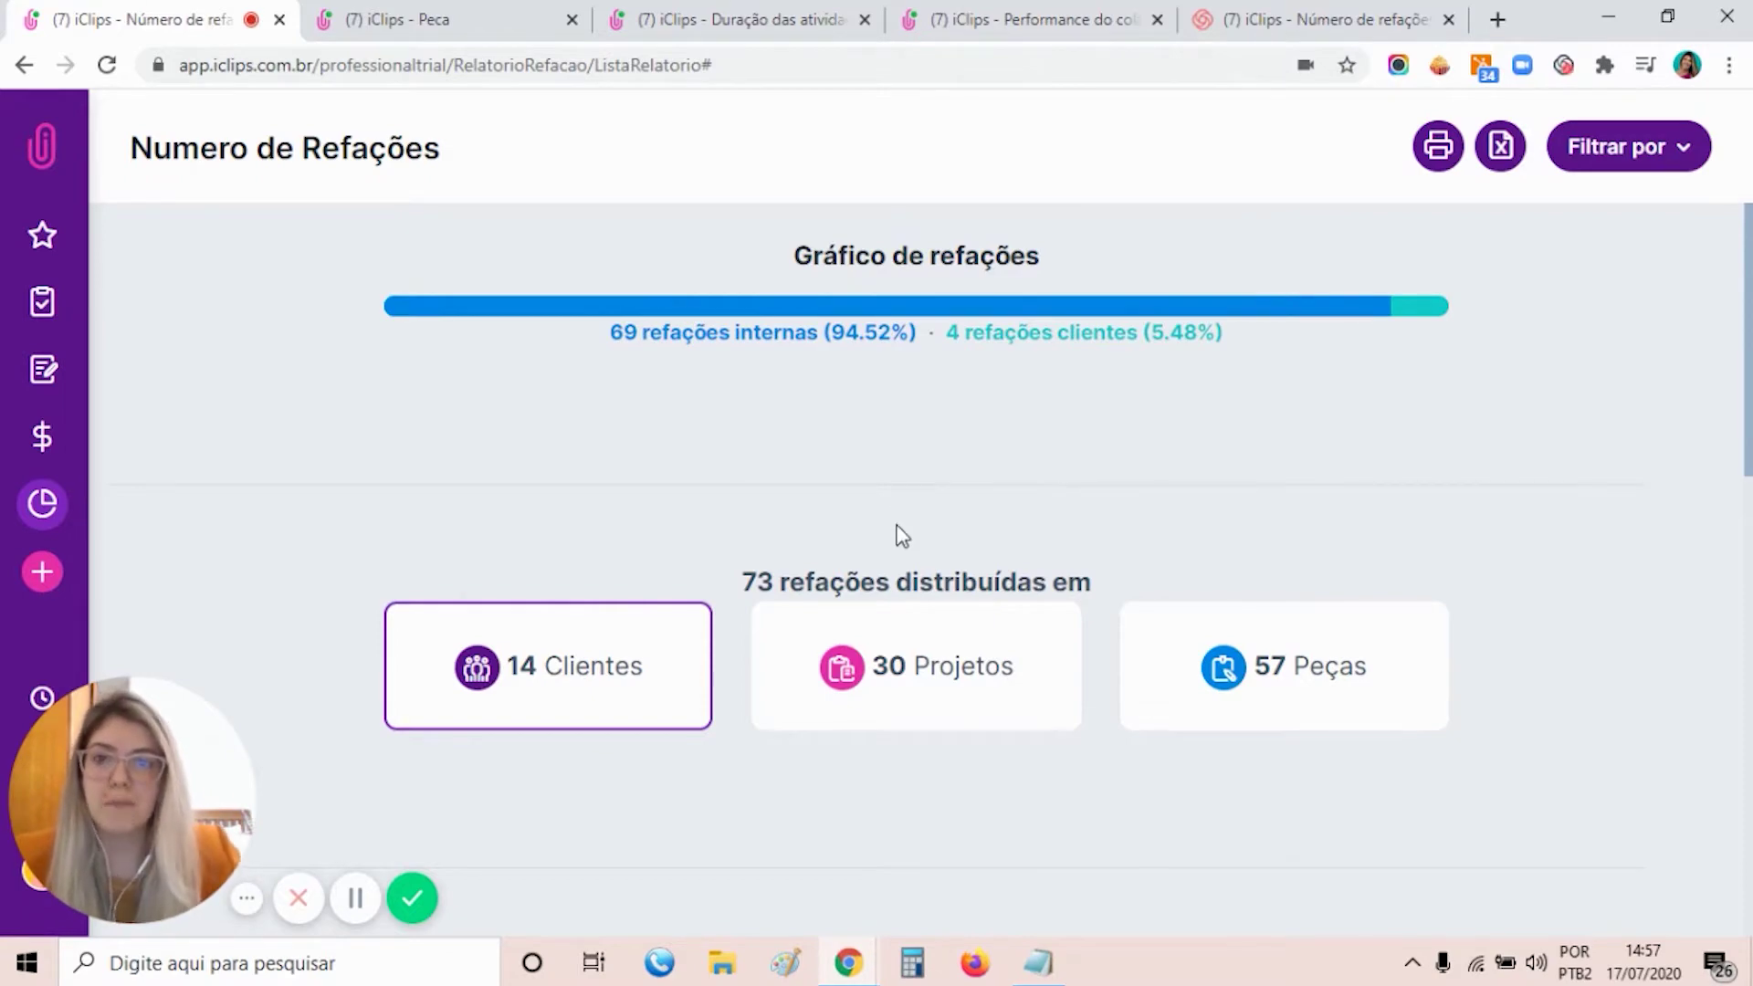
- Examine the rework chart and the breakdown of reworks by client in the Numero de Refações report
scroll(896, 538, down, 1)
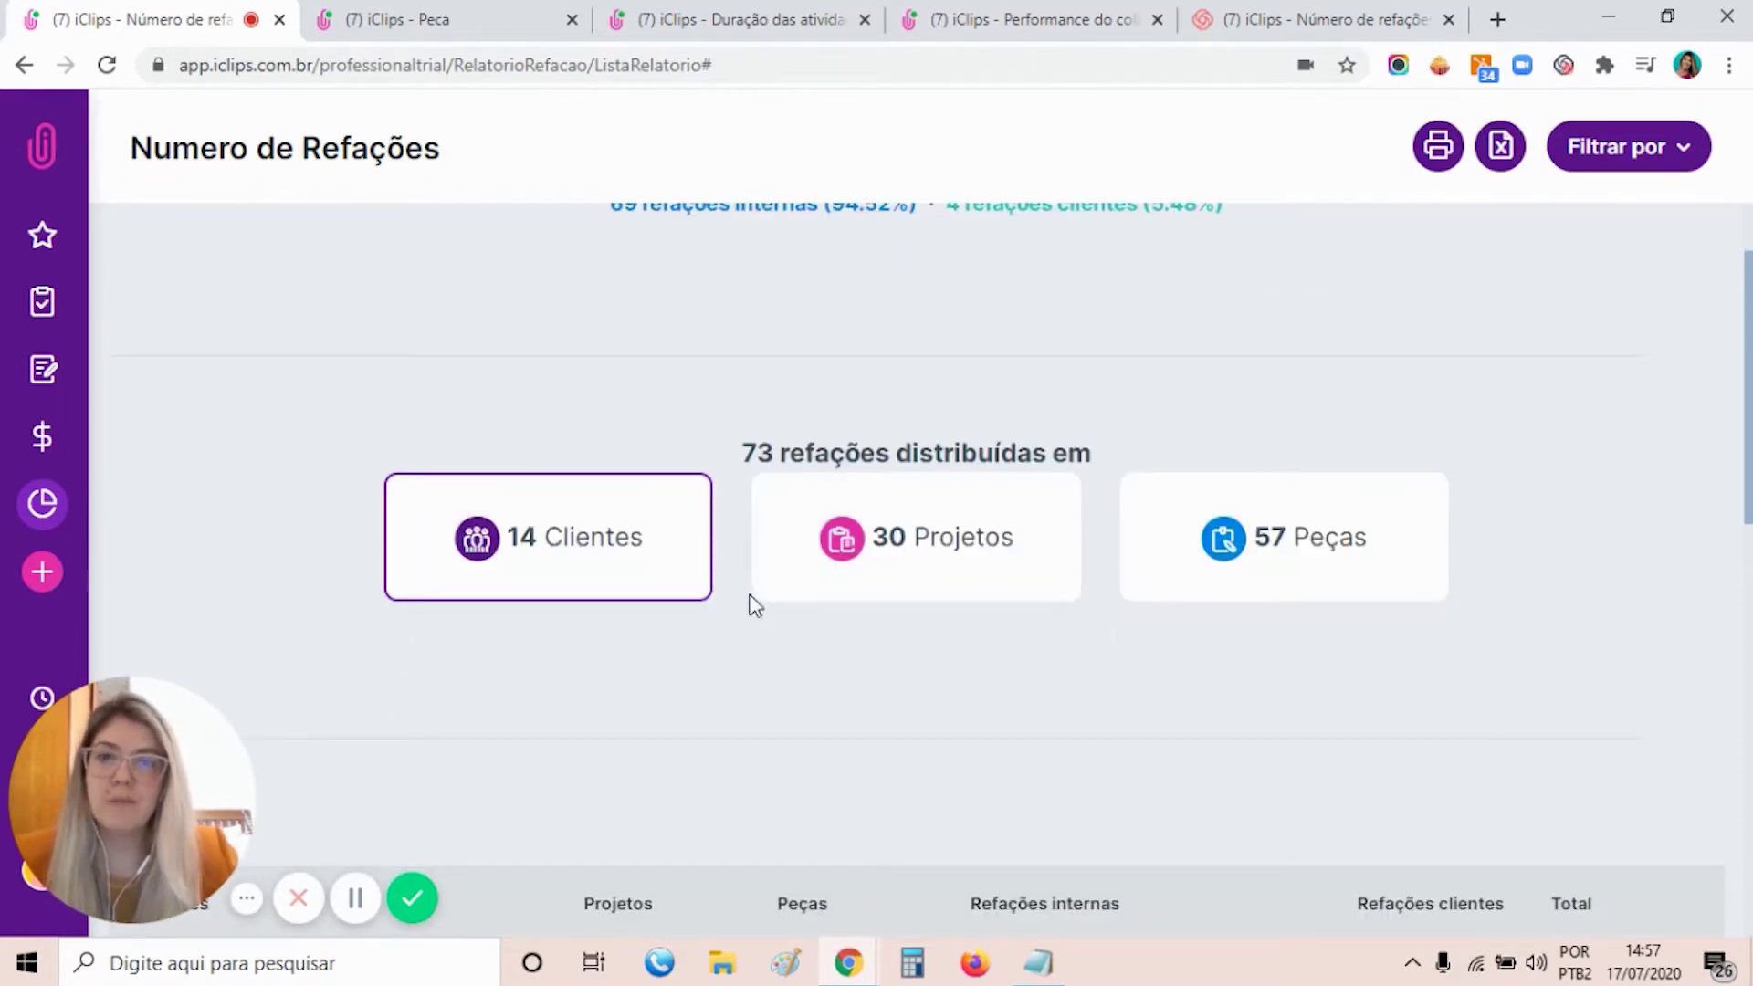
scroll(1250, 548, down, 8)
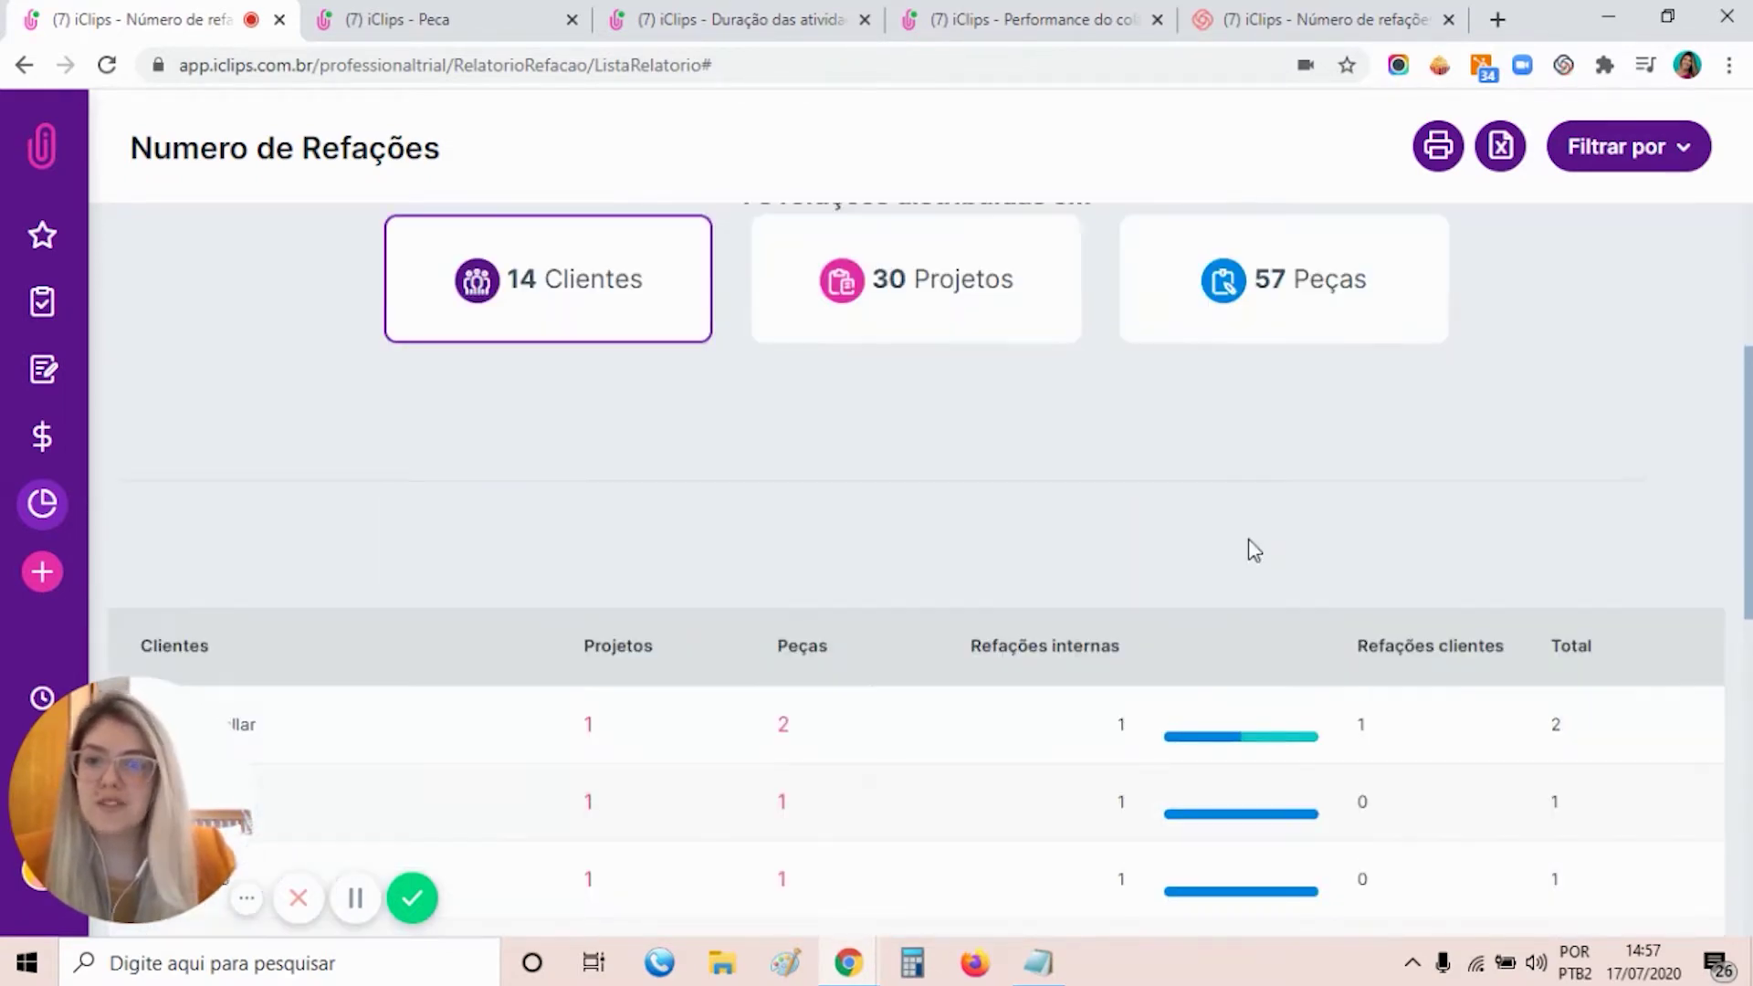
scroll(1034, 610, down, 4)
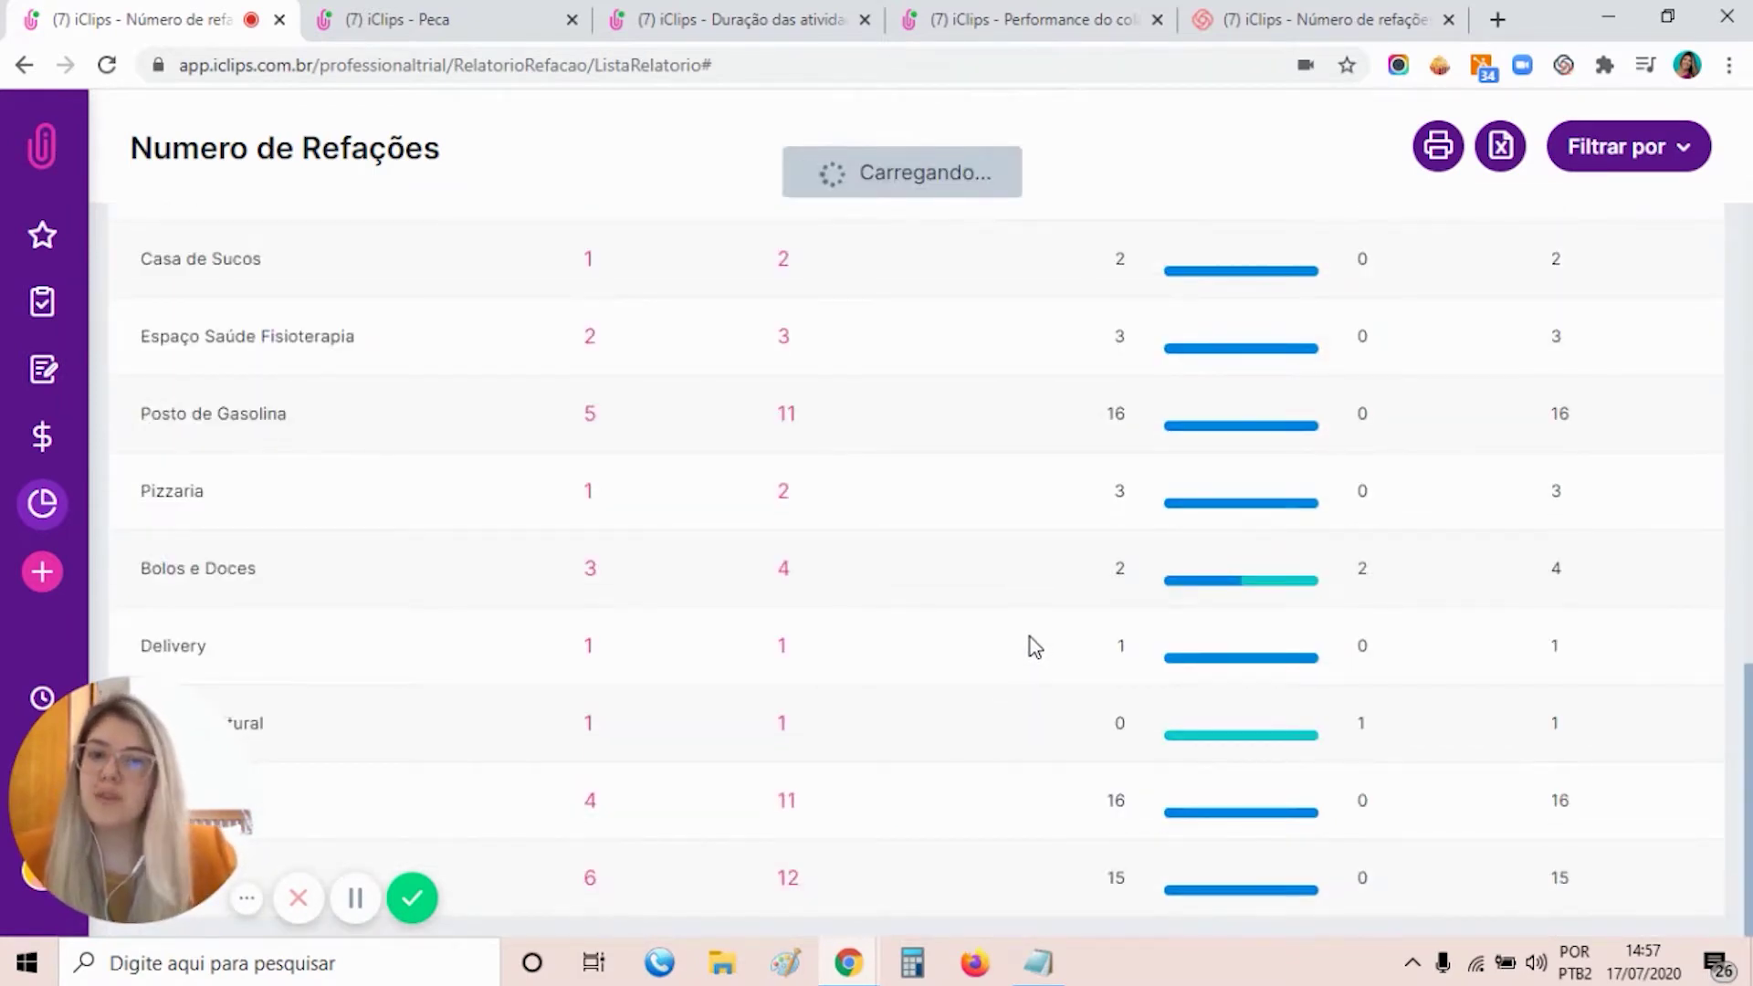
scroll(1030, 638, up, 11)
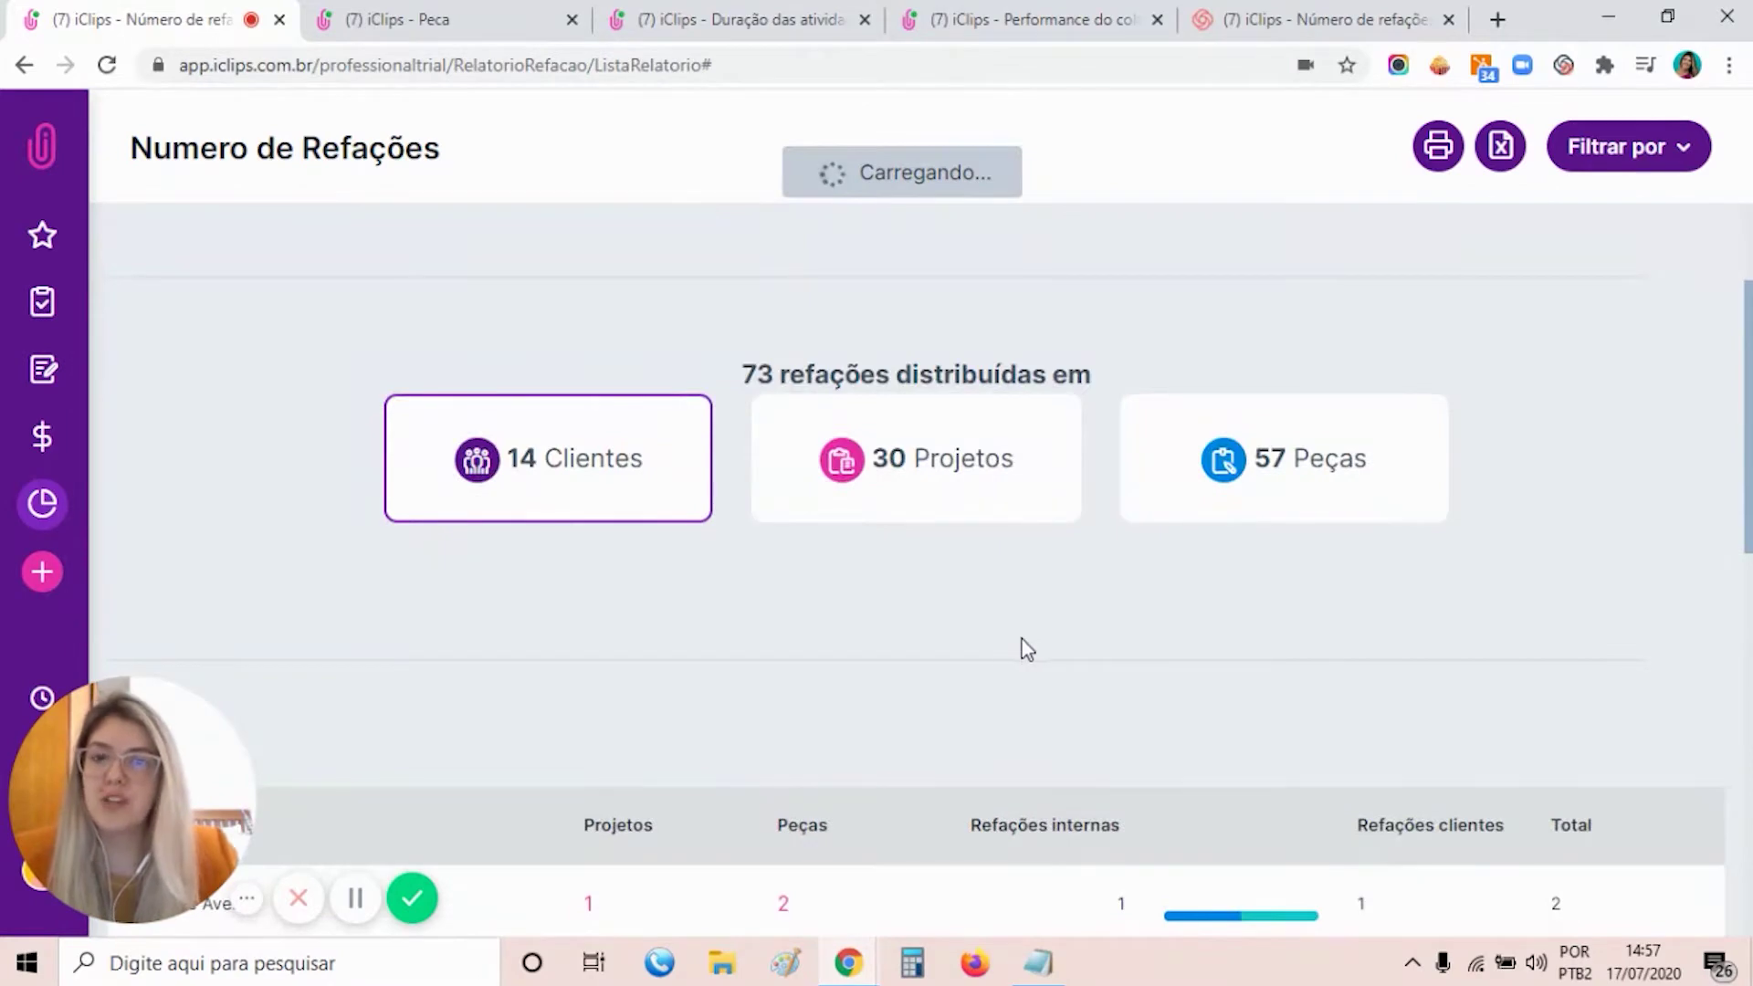
- Break the rework report down by Projetos and review the internal and client reworks of each project
click(907, 505)
scroll(913, 505, up, 2)
scroll(913, 505, down, 12)
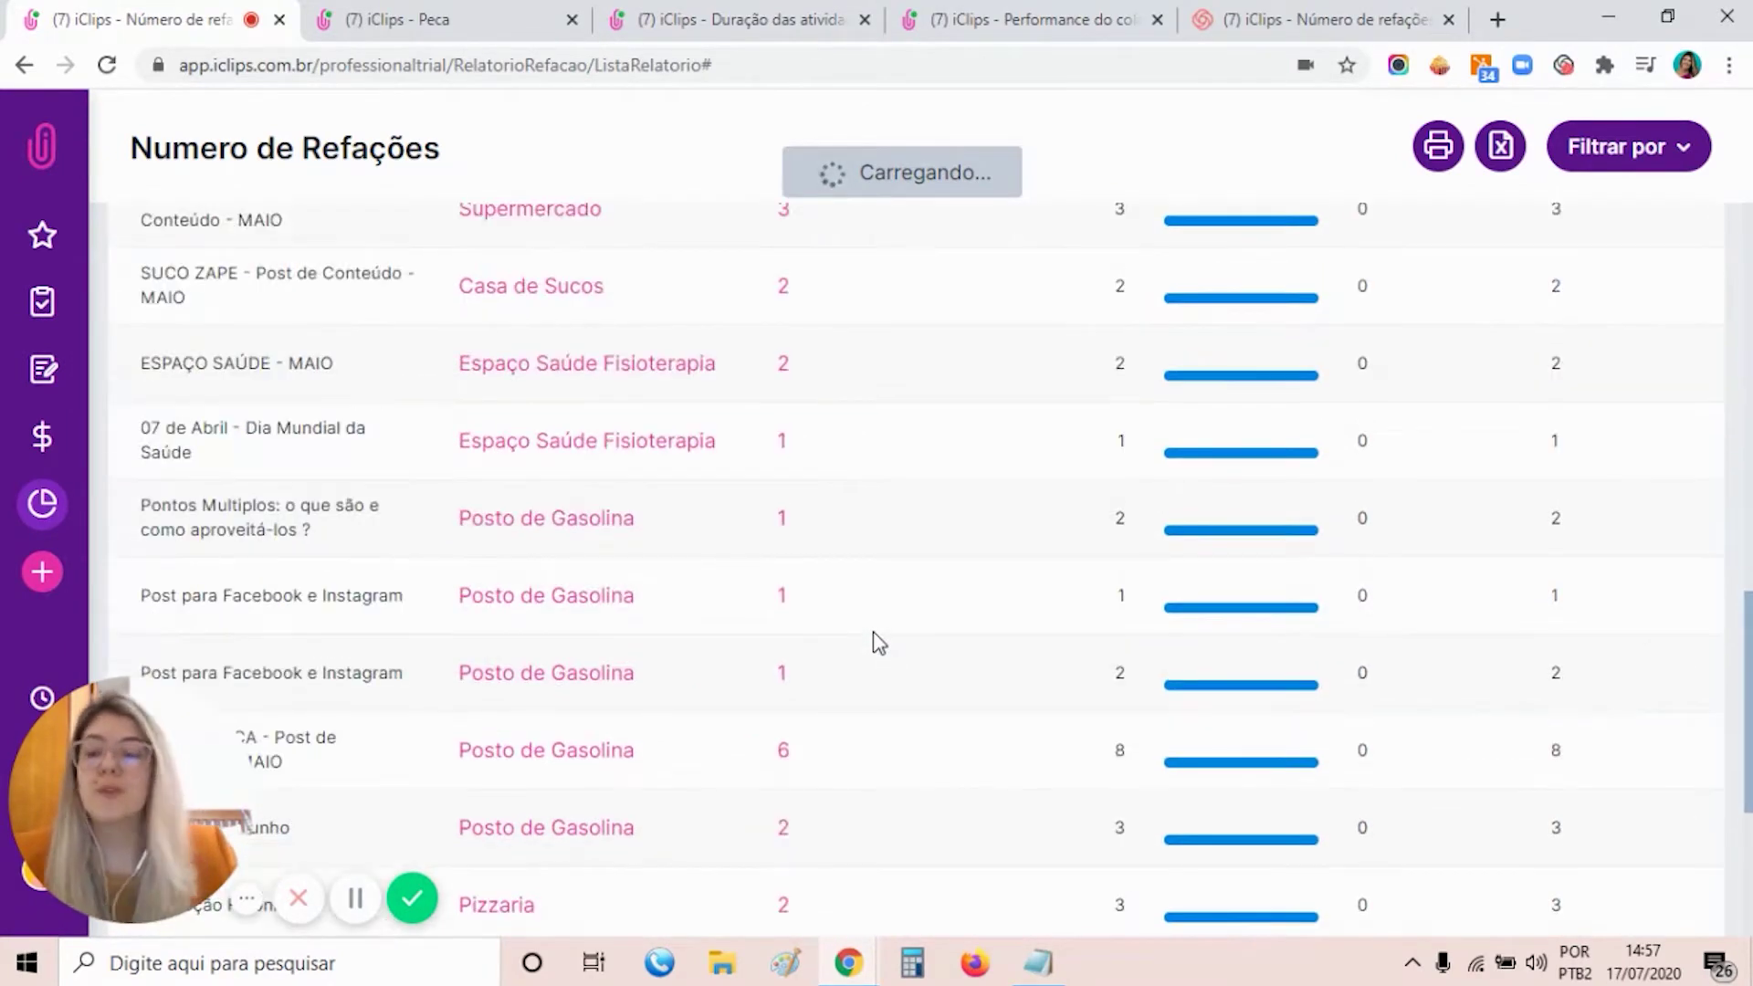
scroll(878, 639, up, 7)
scroll(879, 644, up, 4)
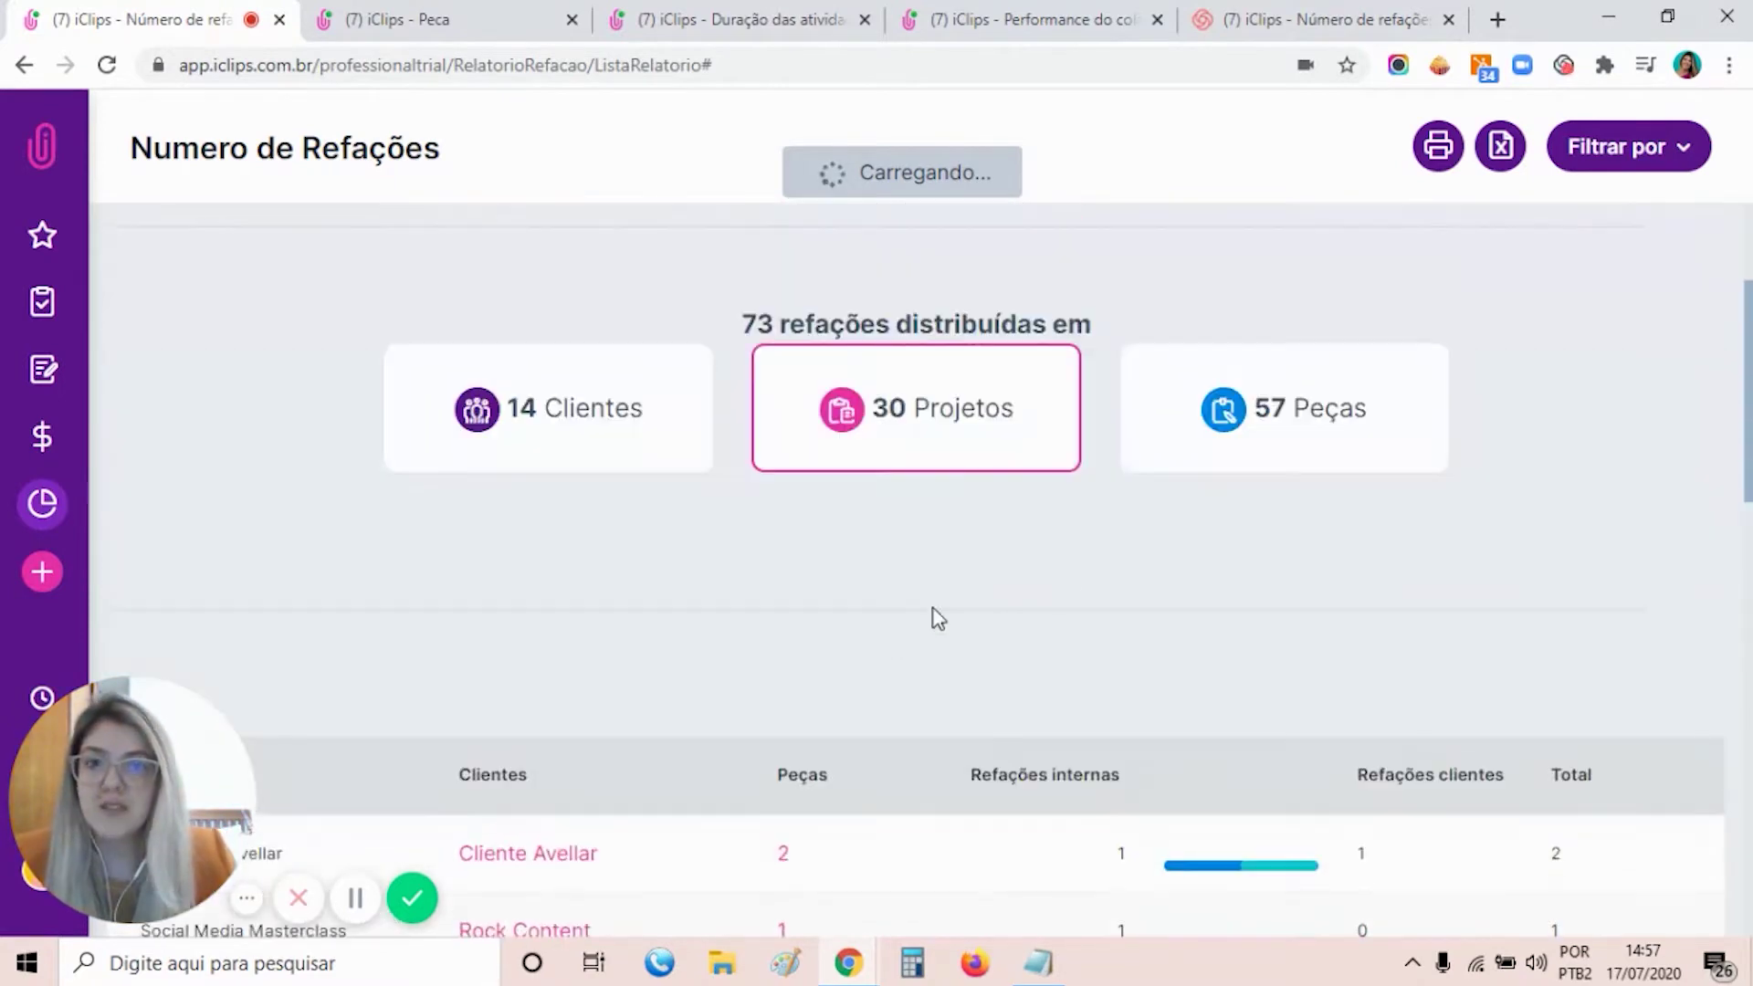
- Break the rework report down by Peças and review the list of pieces
click(1271, 454)
scroll(1272, 454, up, 3)
scroll(832, 671, down, 3)
scroll(833, 671, down, 3)
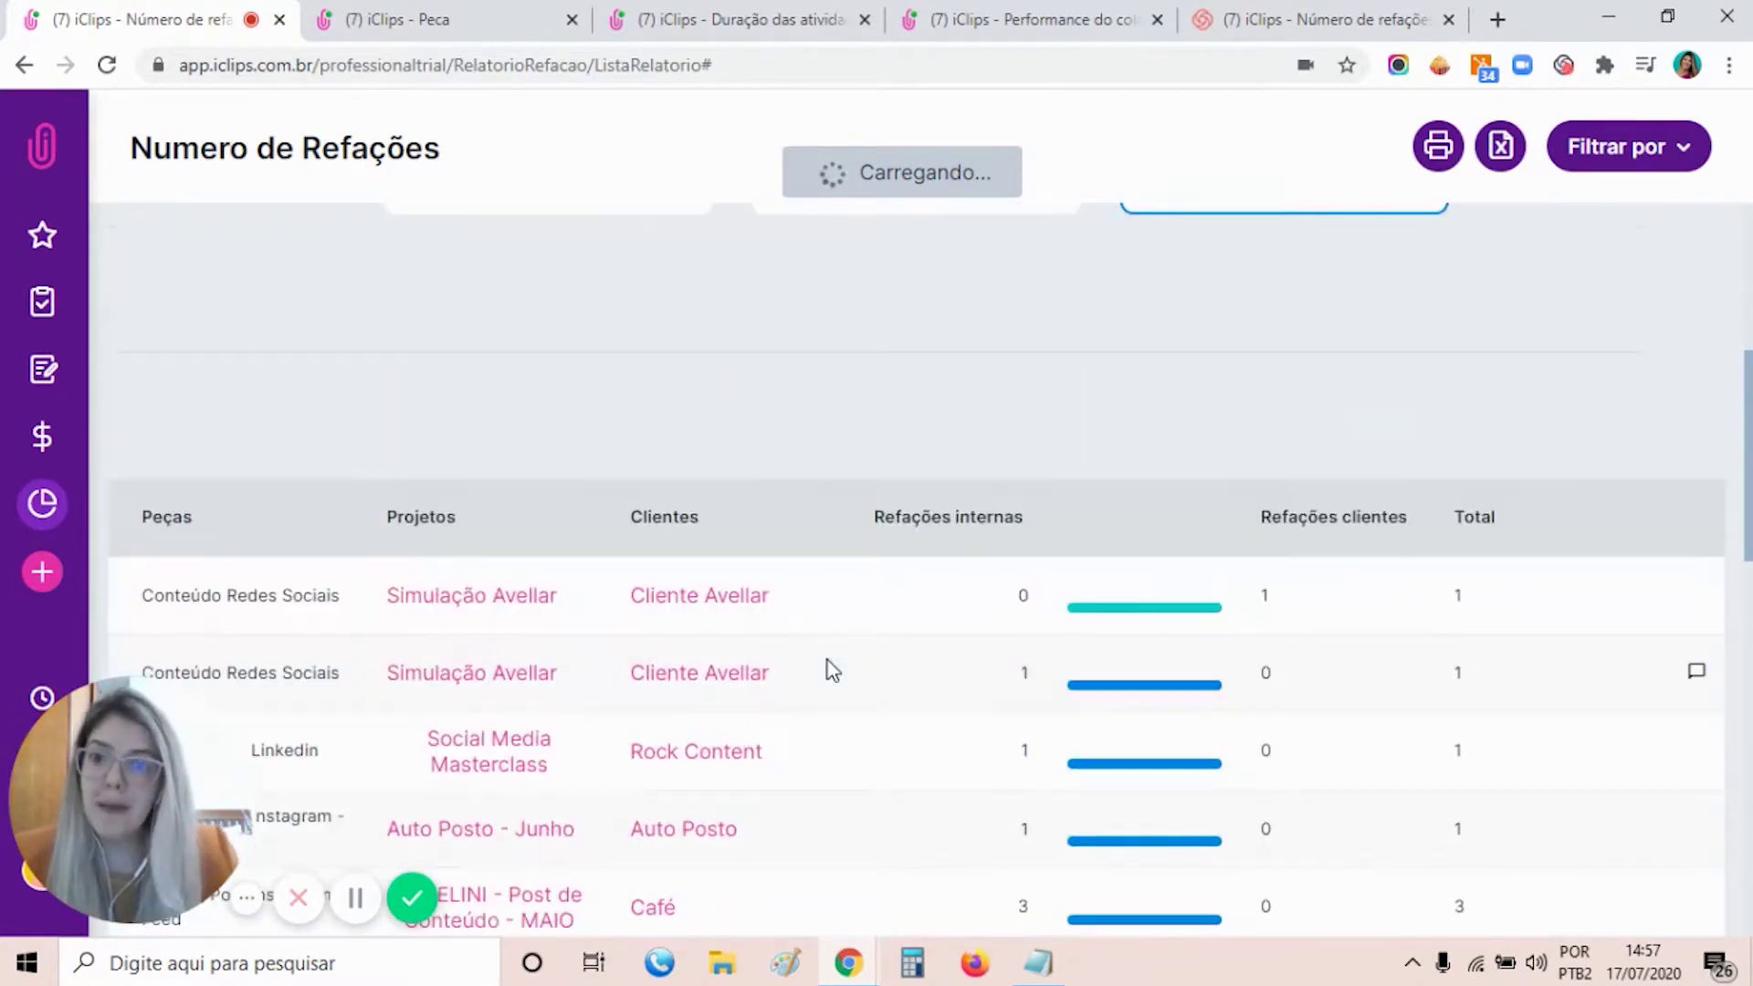
- Read the comments of the second Conteúdo Redes Sociais piece and of the [Digital] Post Linkedin piece, closing each comment window
scroll(832, 671, down, 1)
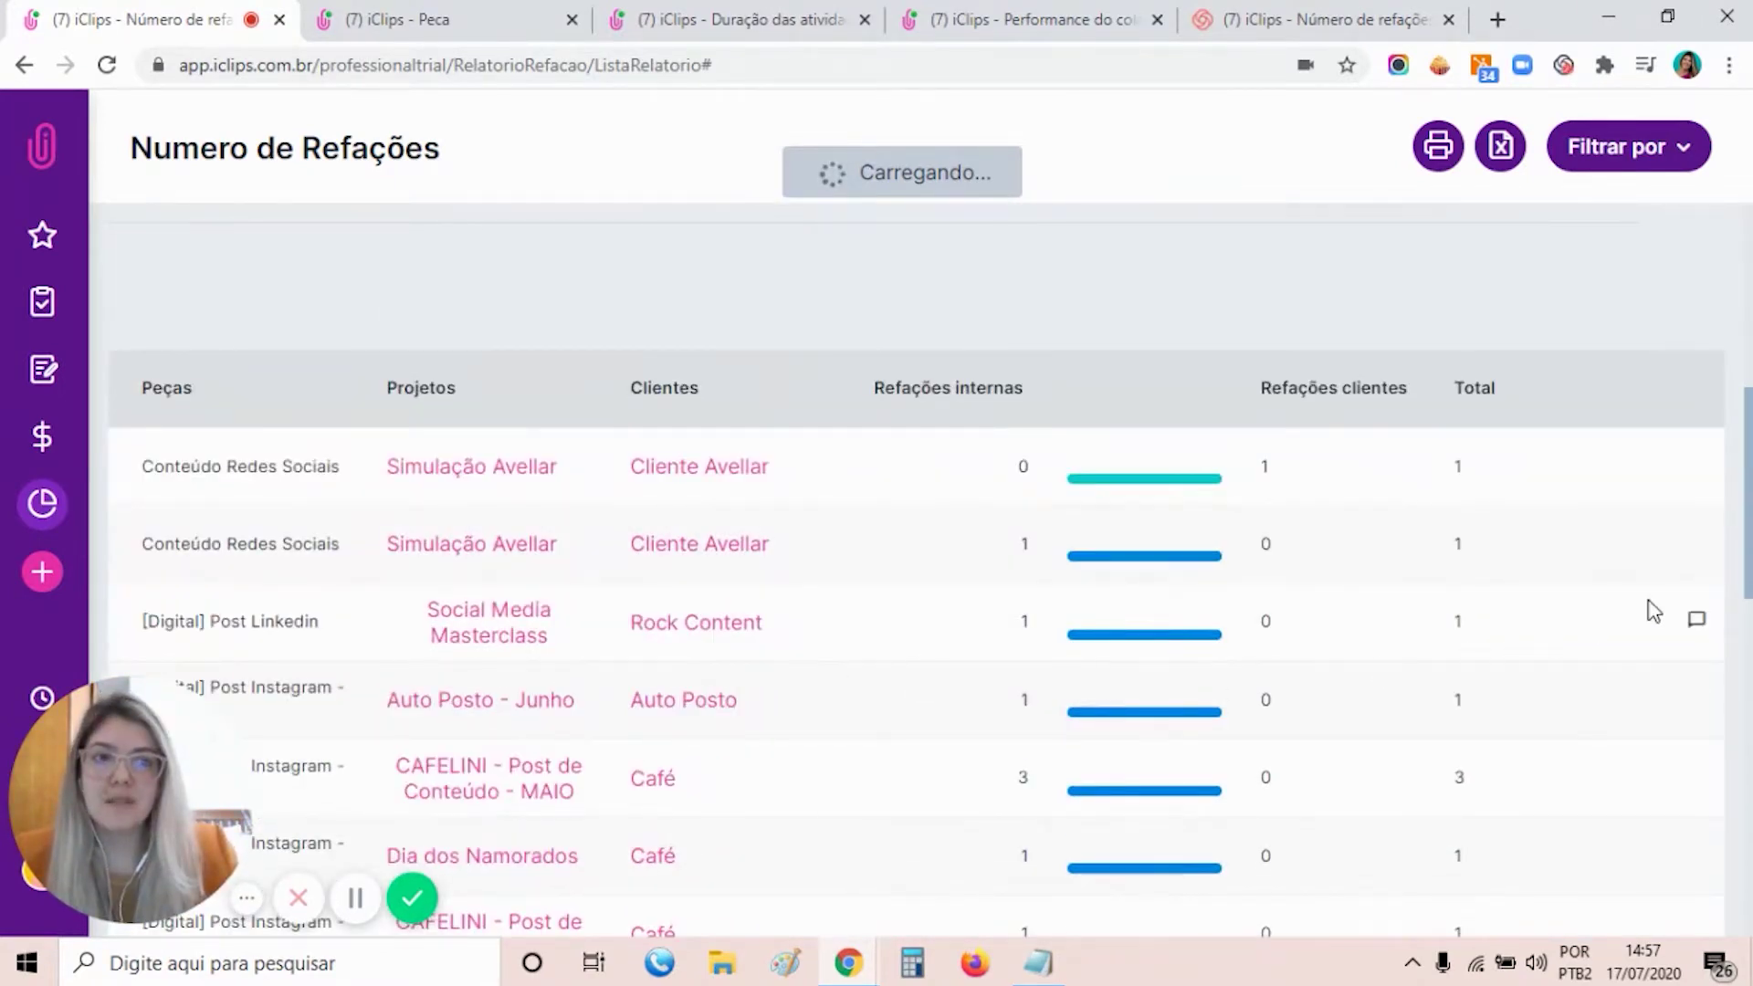
click(1696, 544)
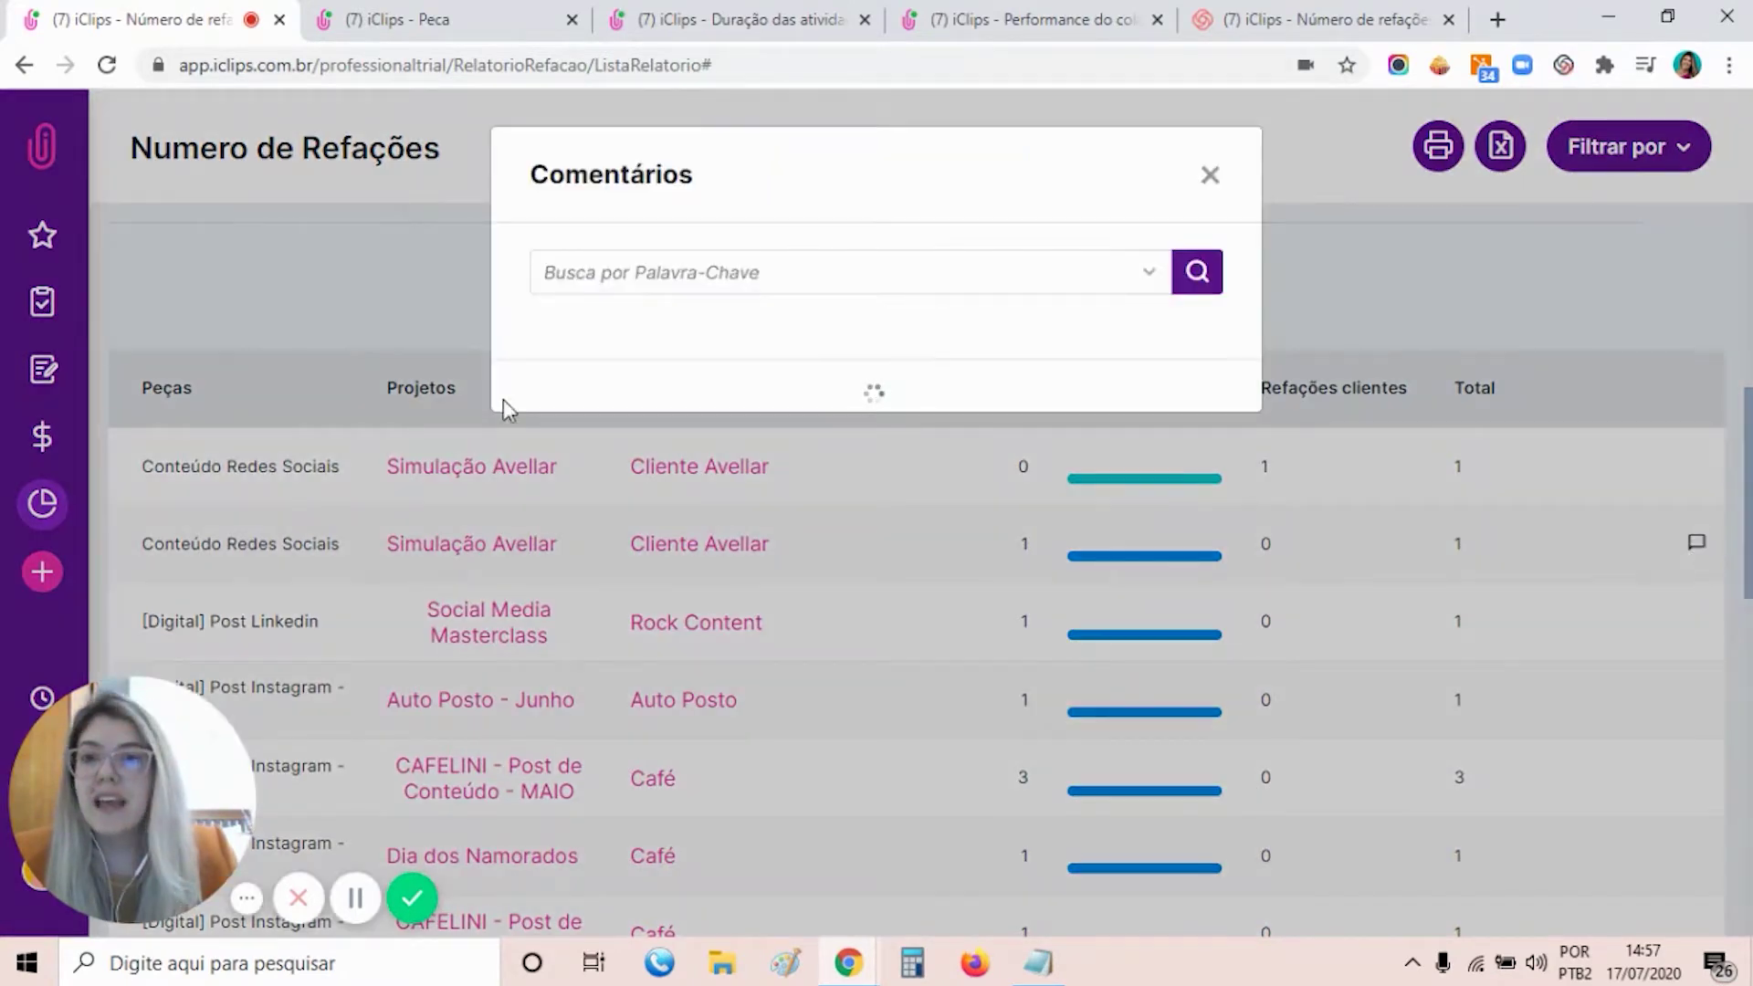
scroll(673, 540, down, 3)
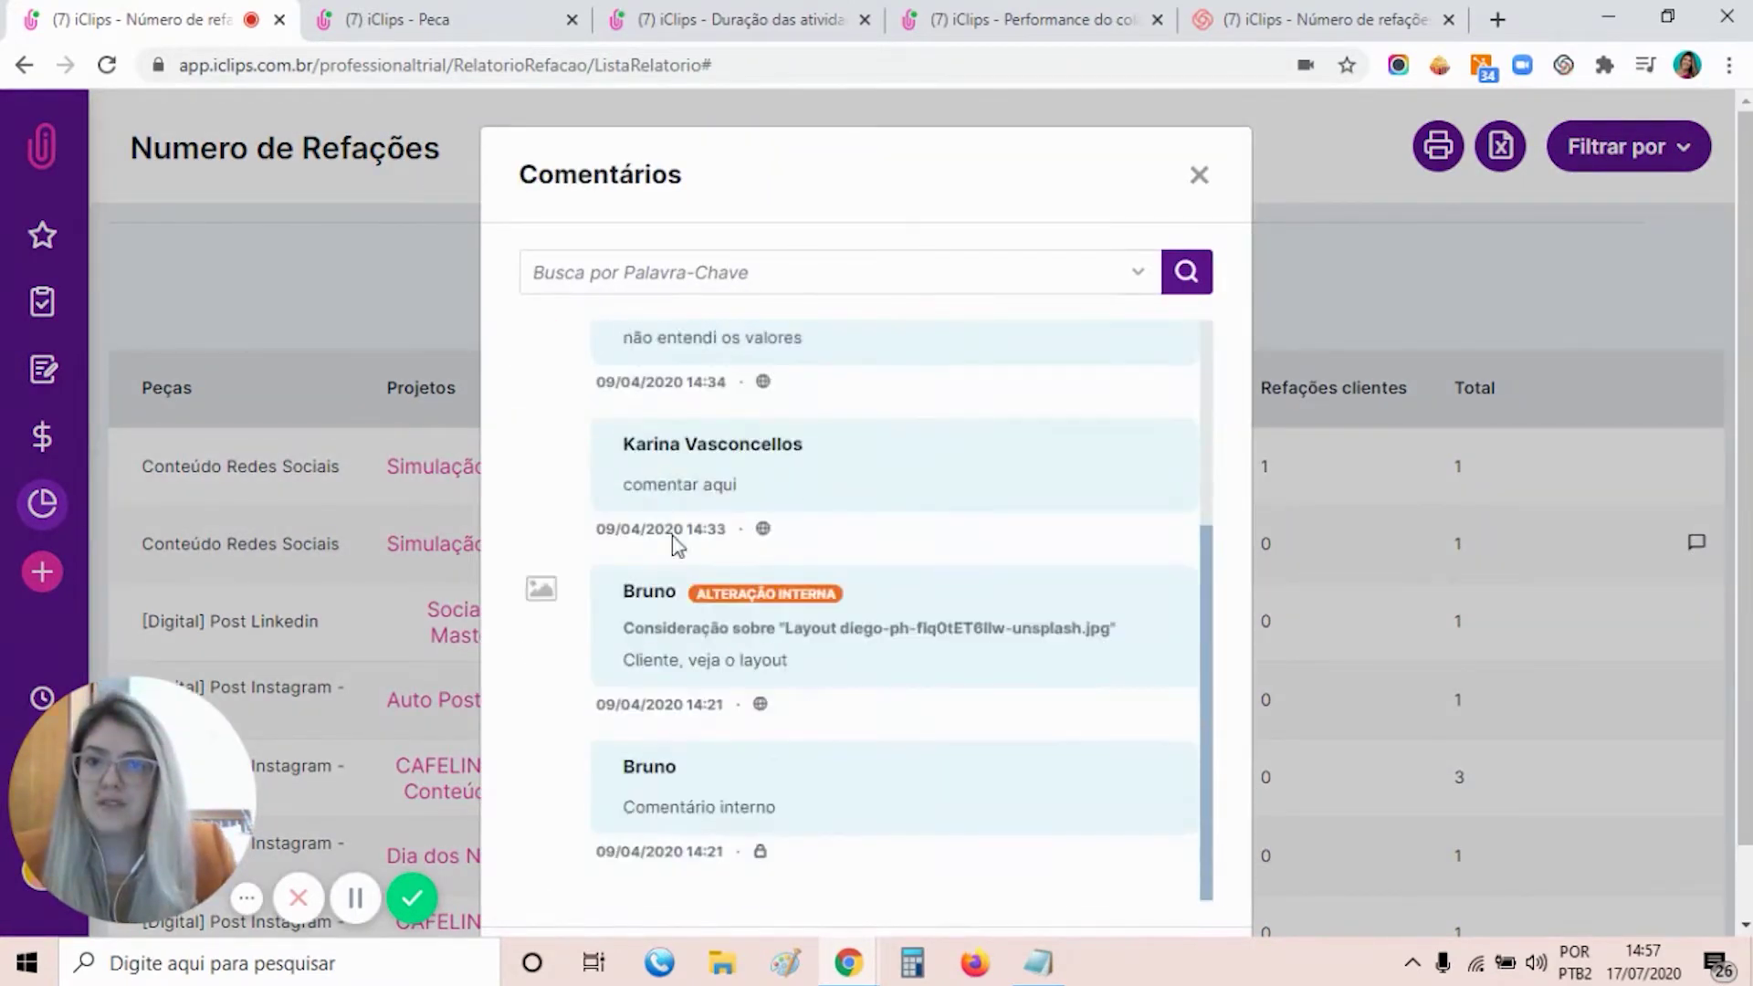
scroll(696, 577, up, 3)
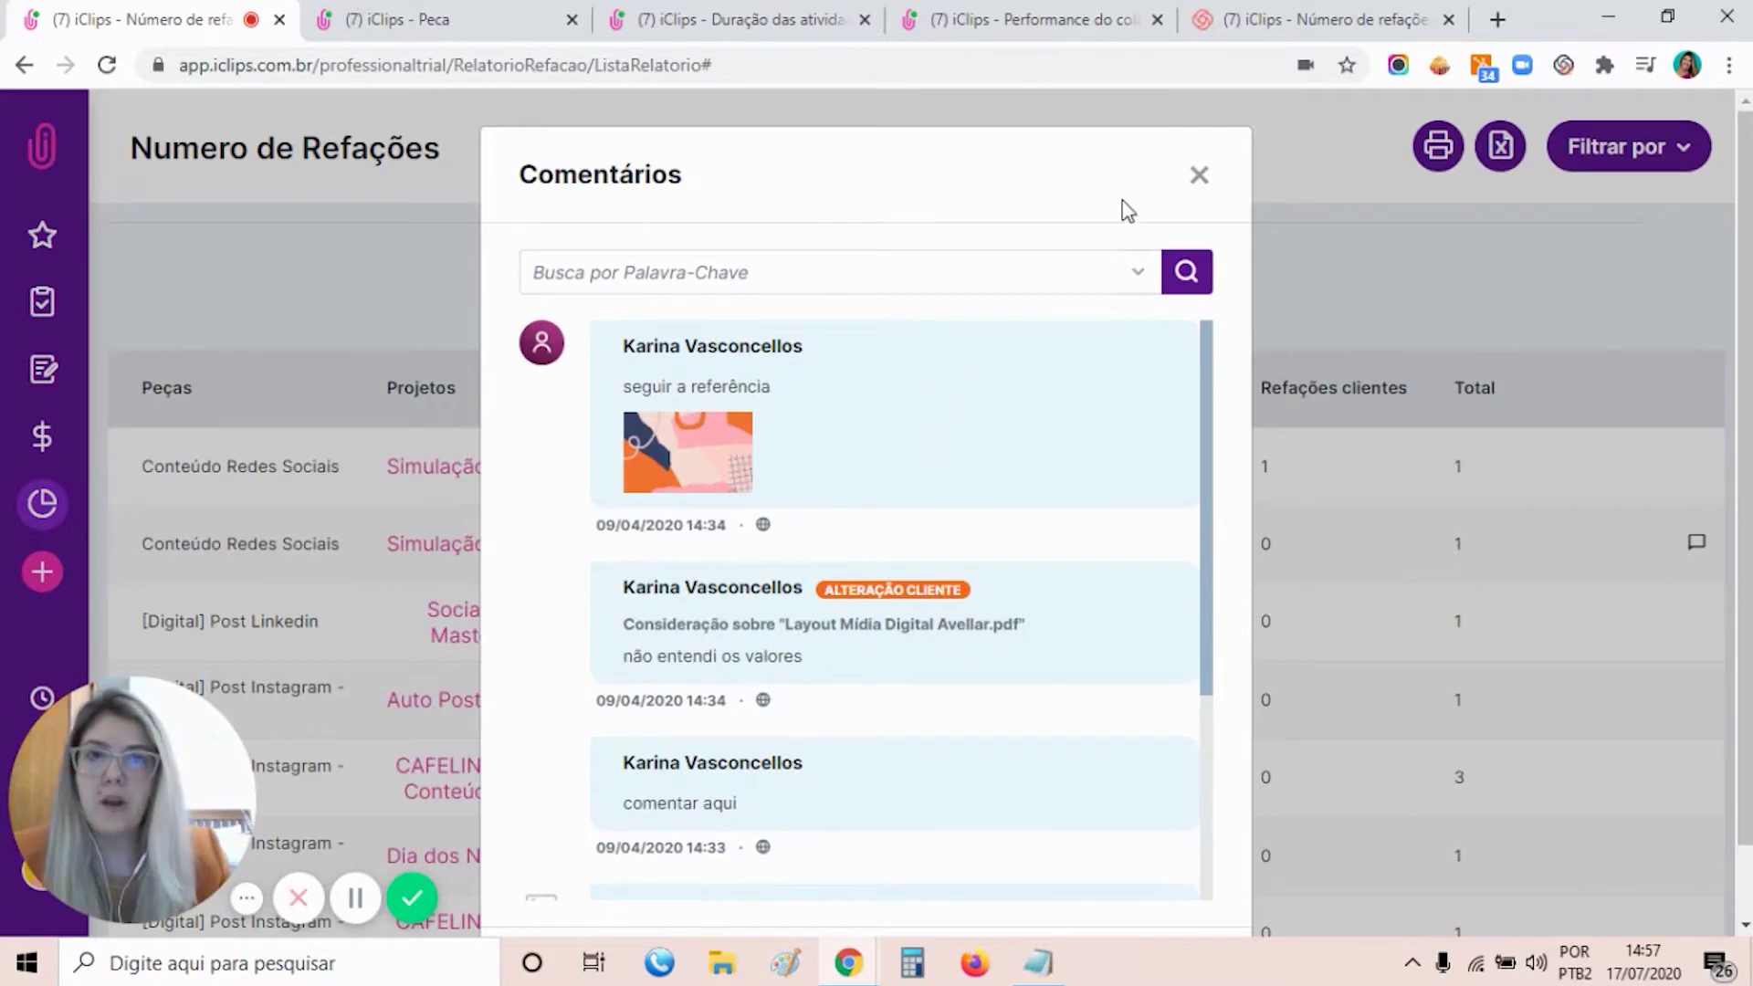
click(1199, 174)
click(1697, 621)
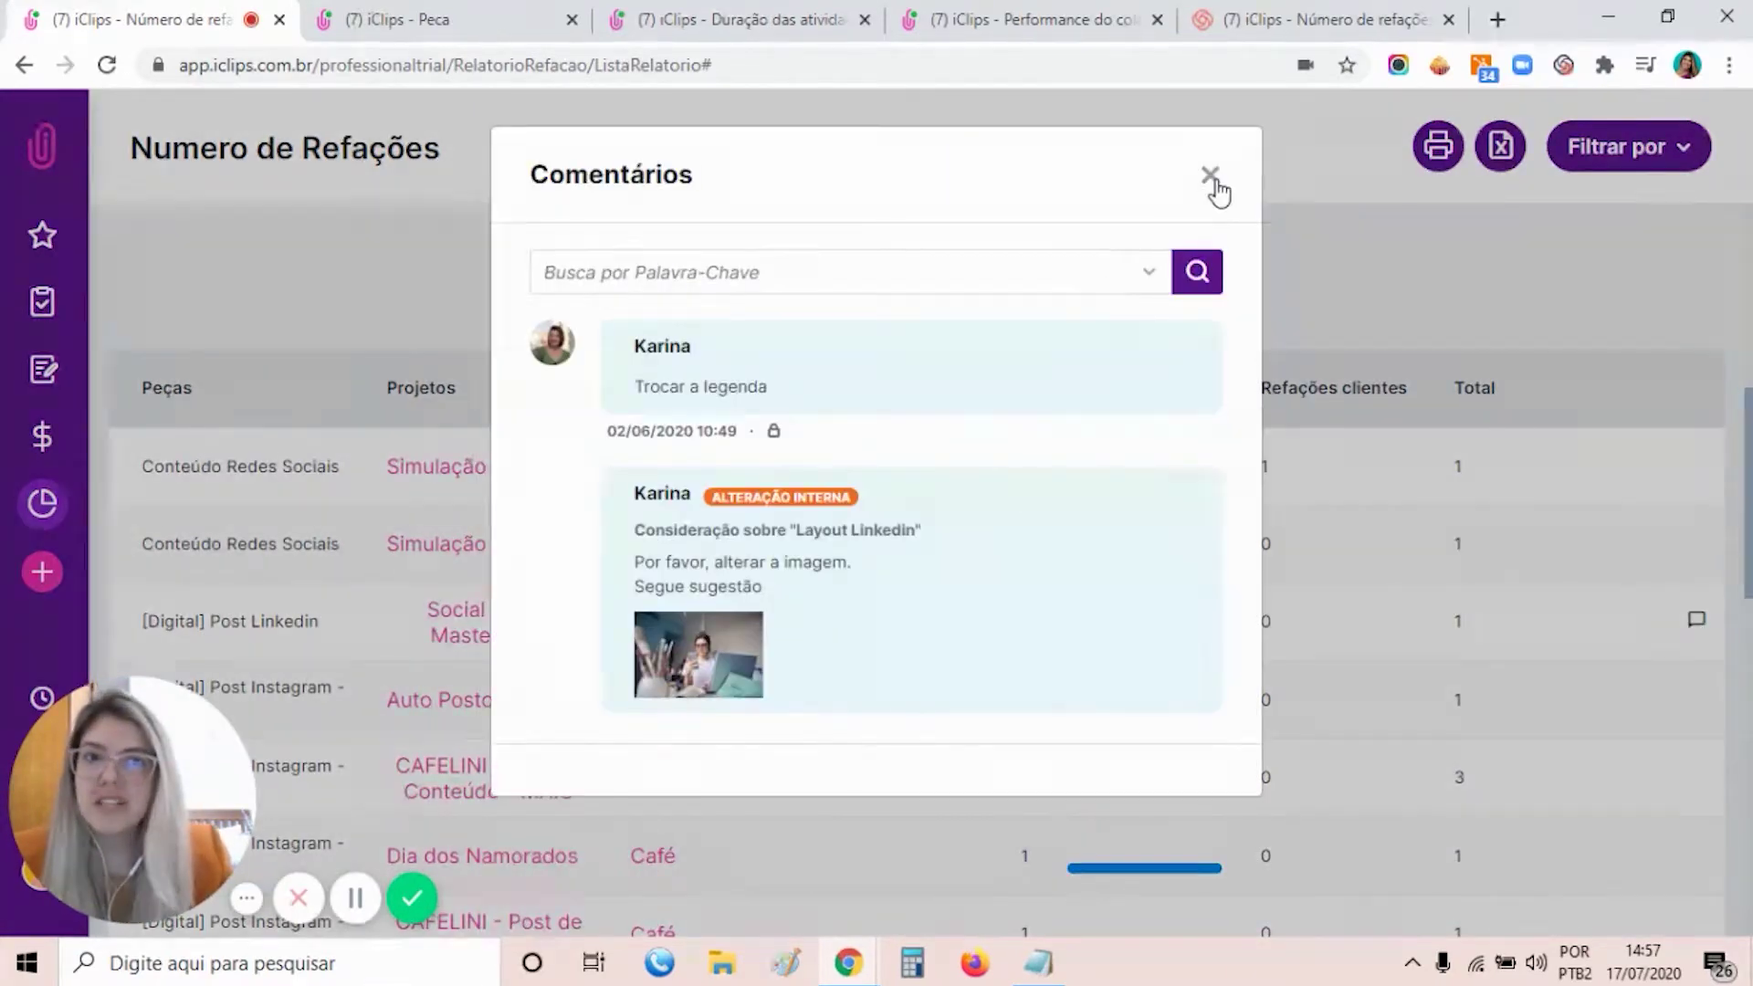
click(1211, 178)
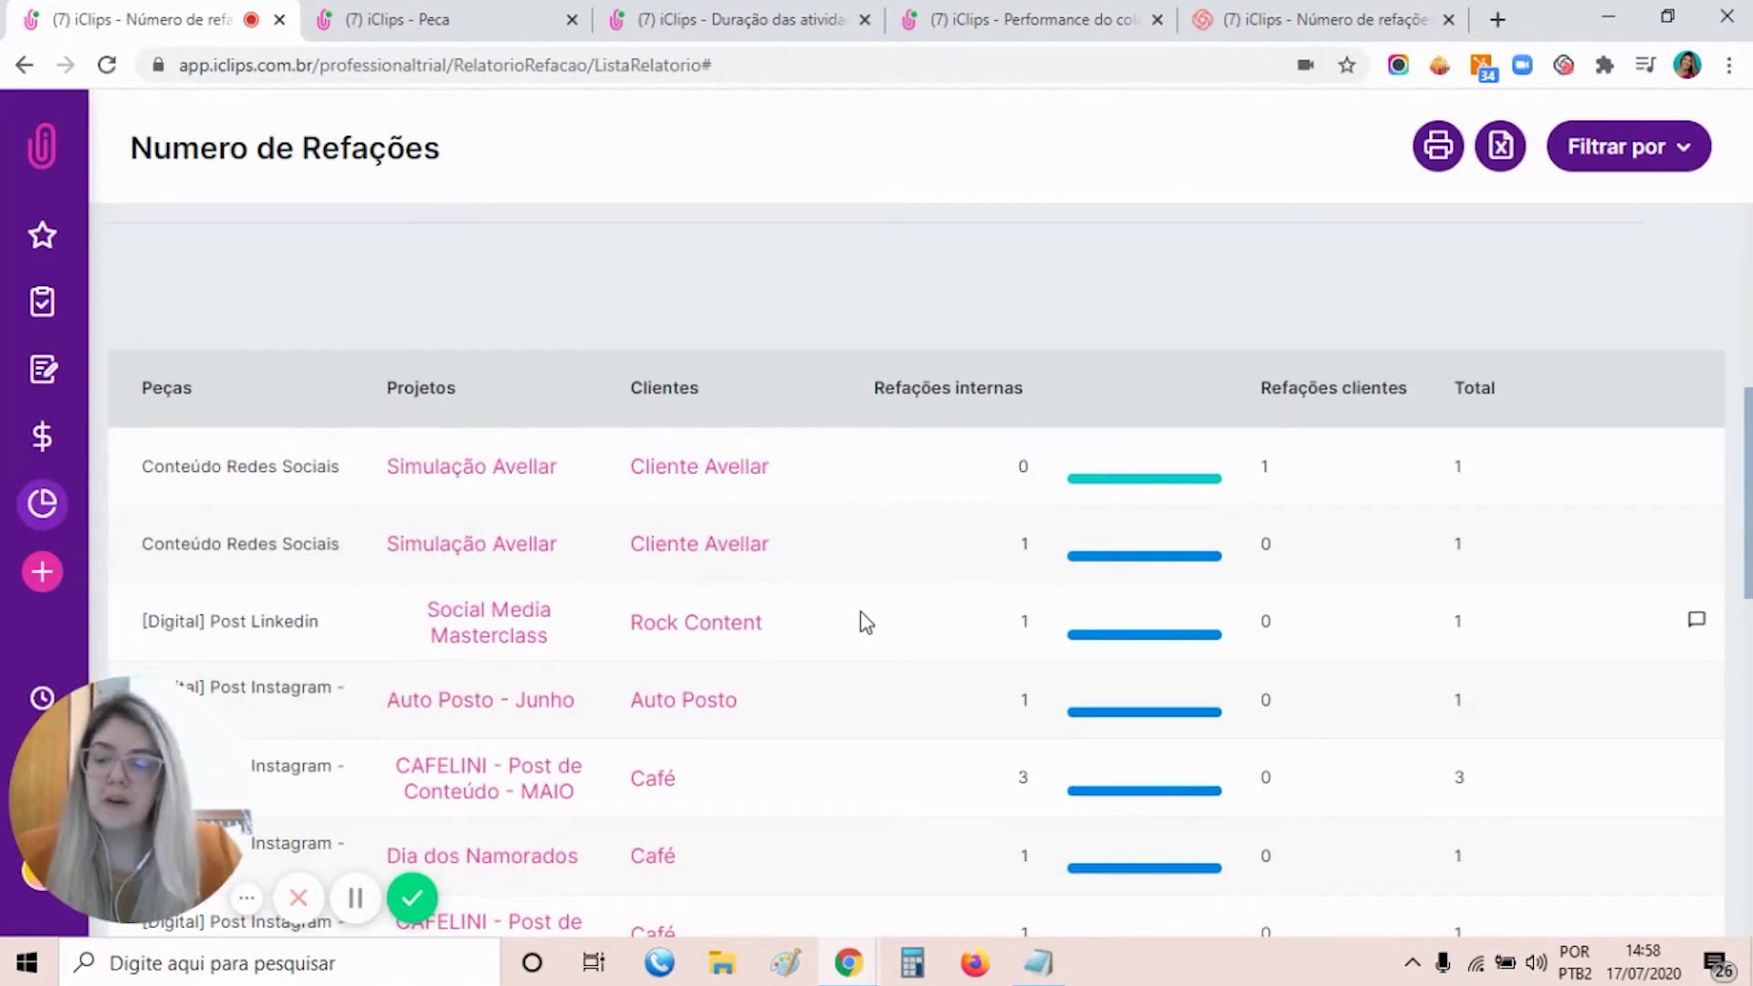
- Switch to the already open Índice de refações por mês report to view the monthly rework chart
scroll(858, 608, up, 5)
click(383, 19)
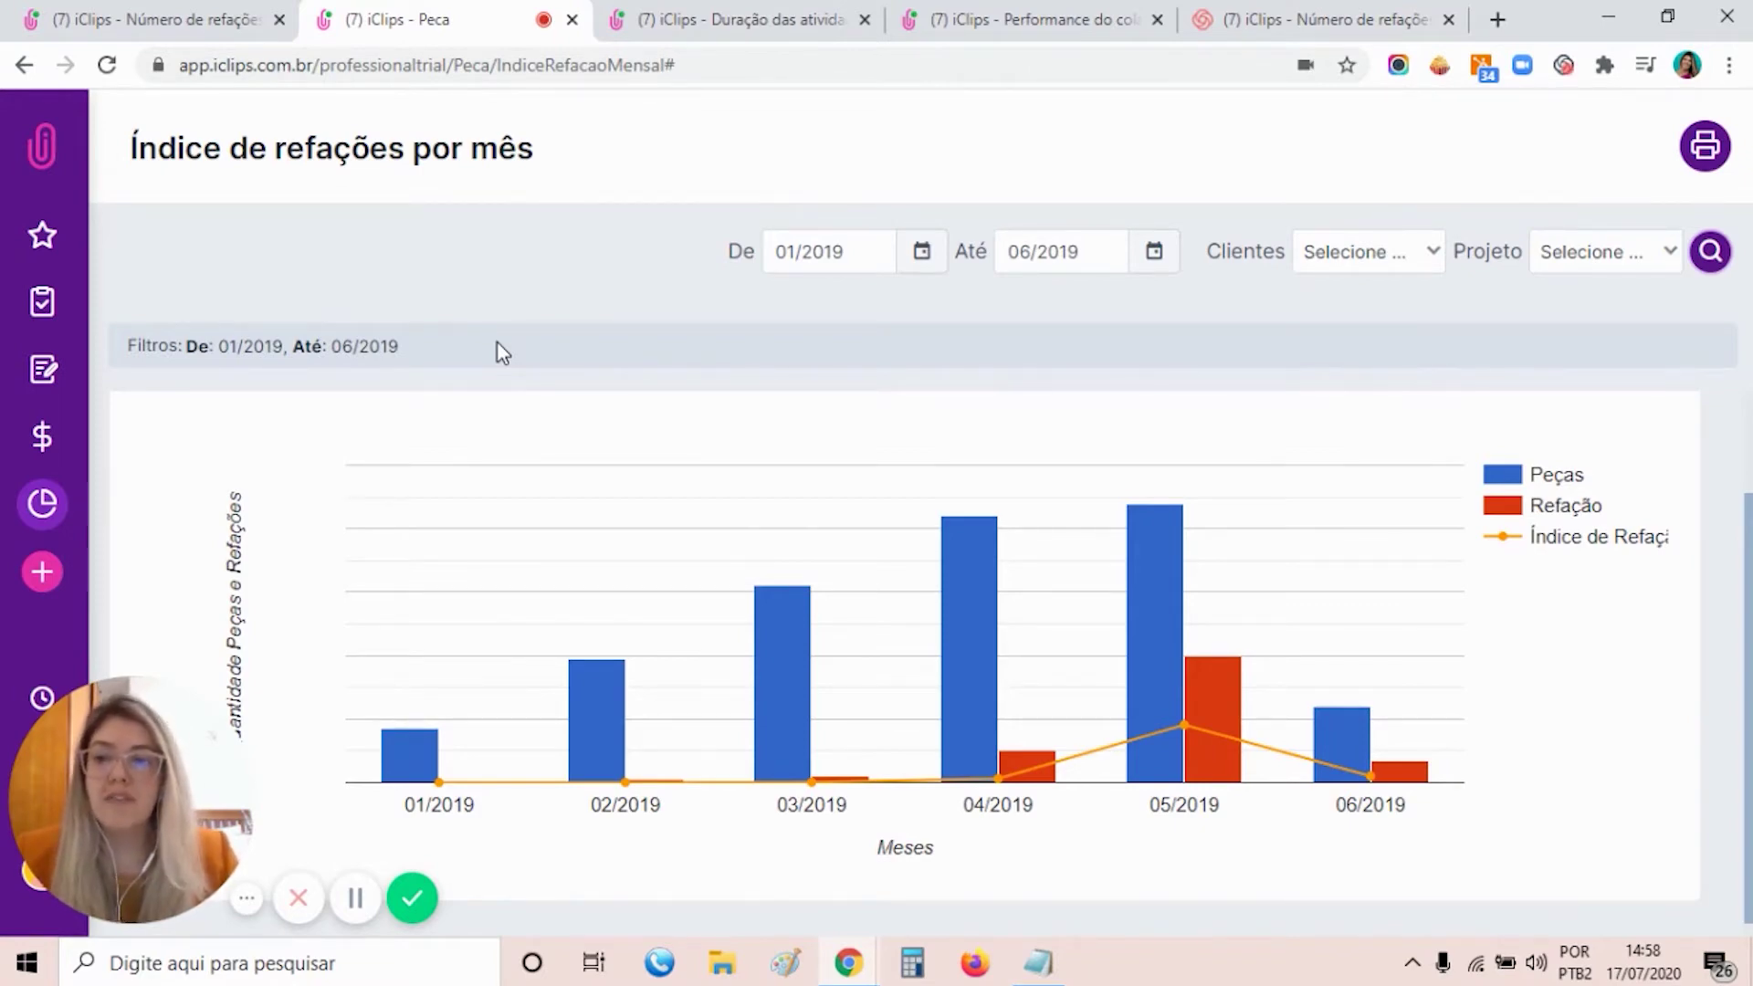
- Examine the duration and cost of the Alteração Interna and Alteração Cliente statuses in the Duração das atividades x custo summary, highlighting the client change cost
click(678, 16)
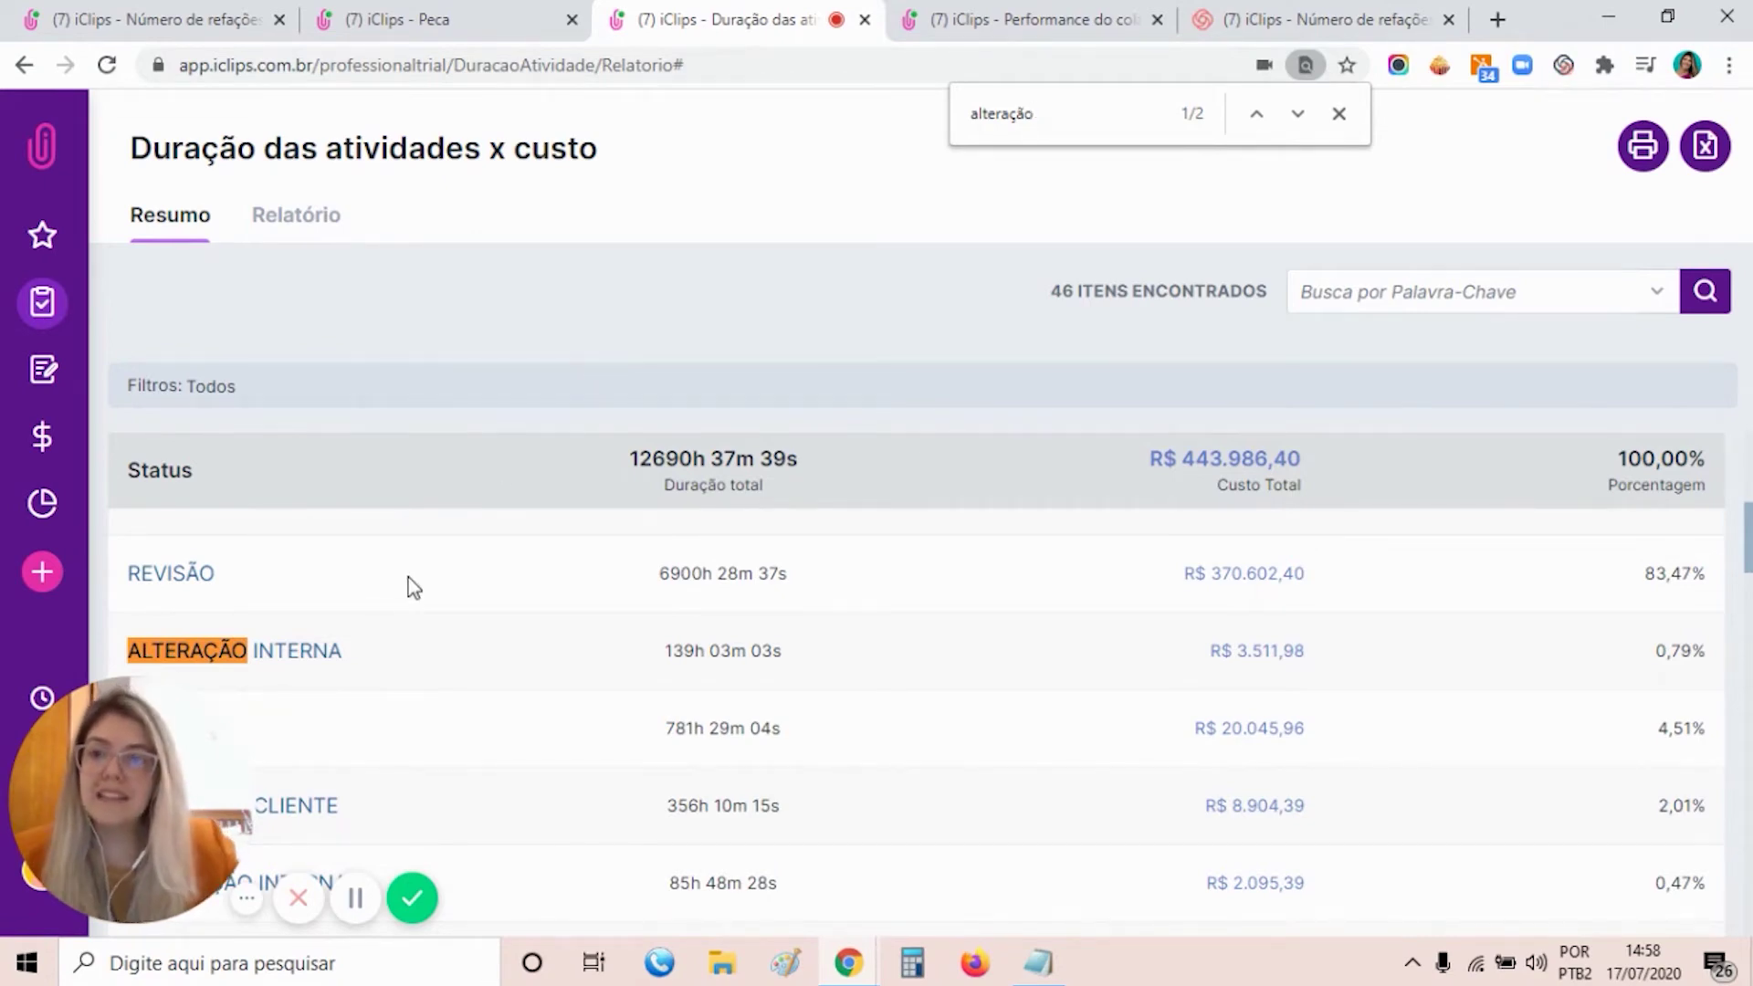
scroll(411, 594, up, 5)
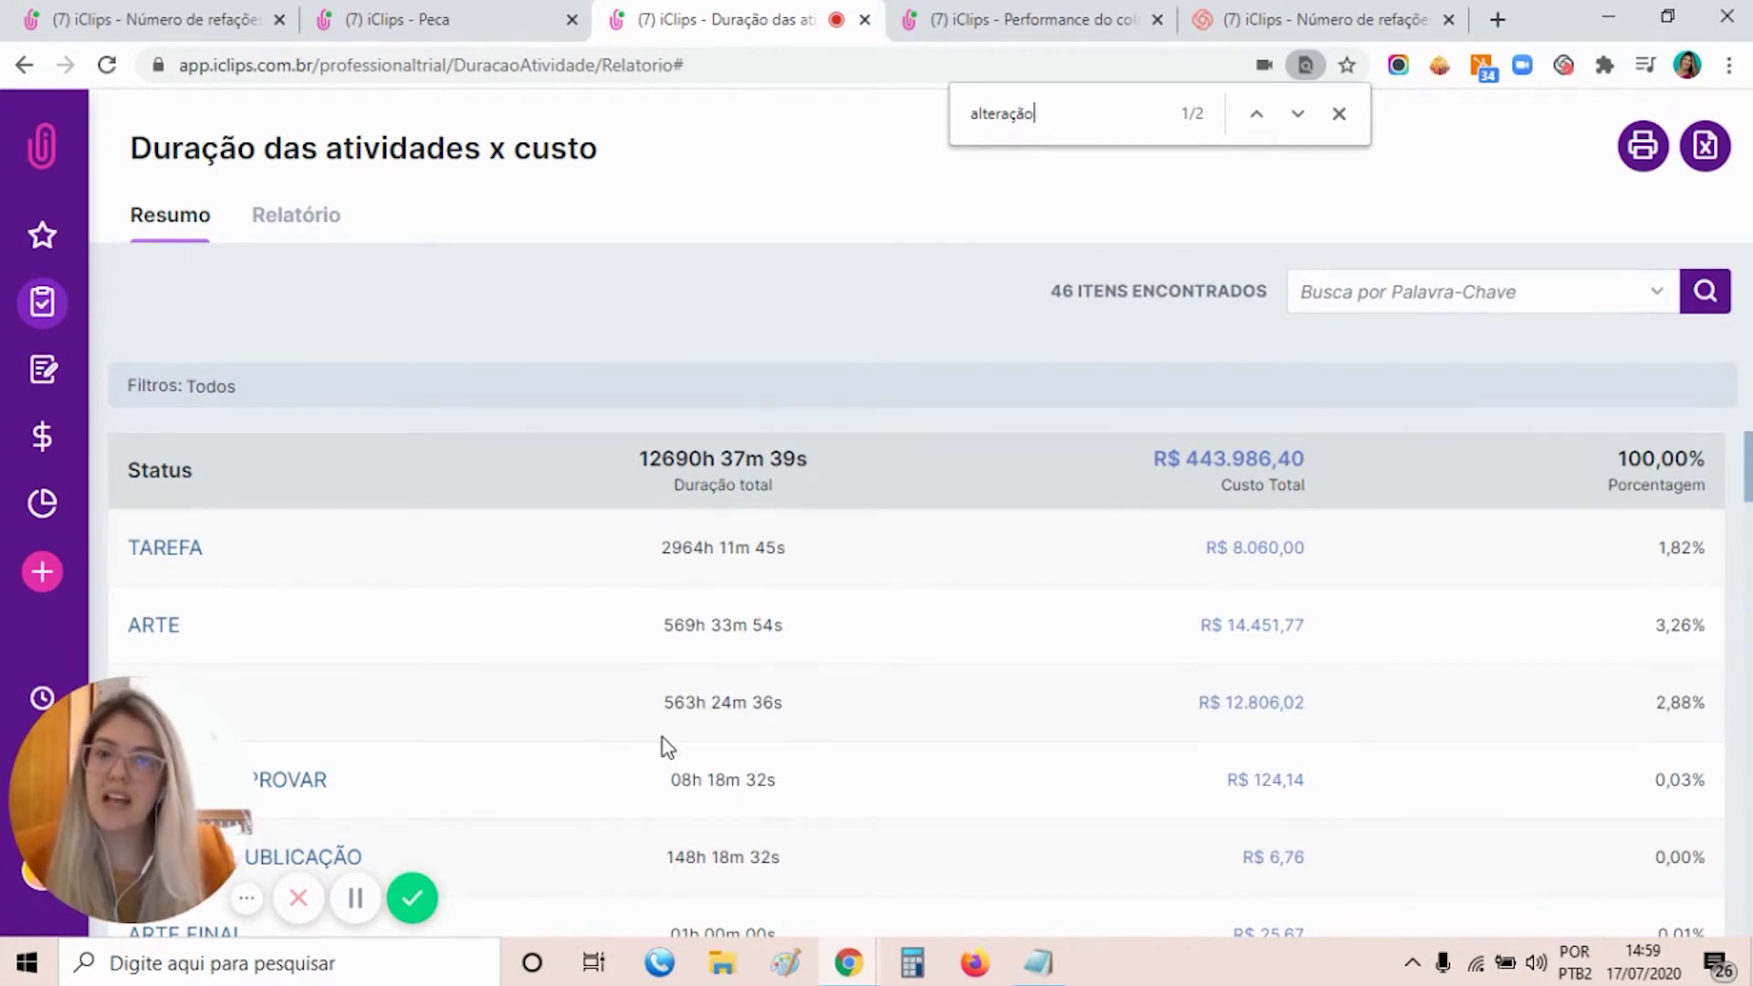
scroll(662, 738, down, 2)
scroll(659, 737, down, 5)
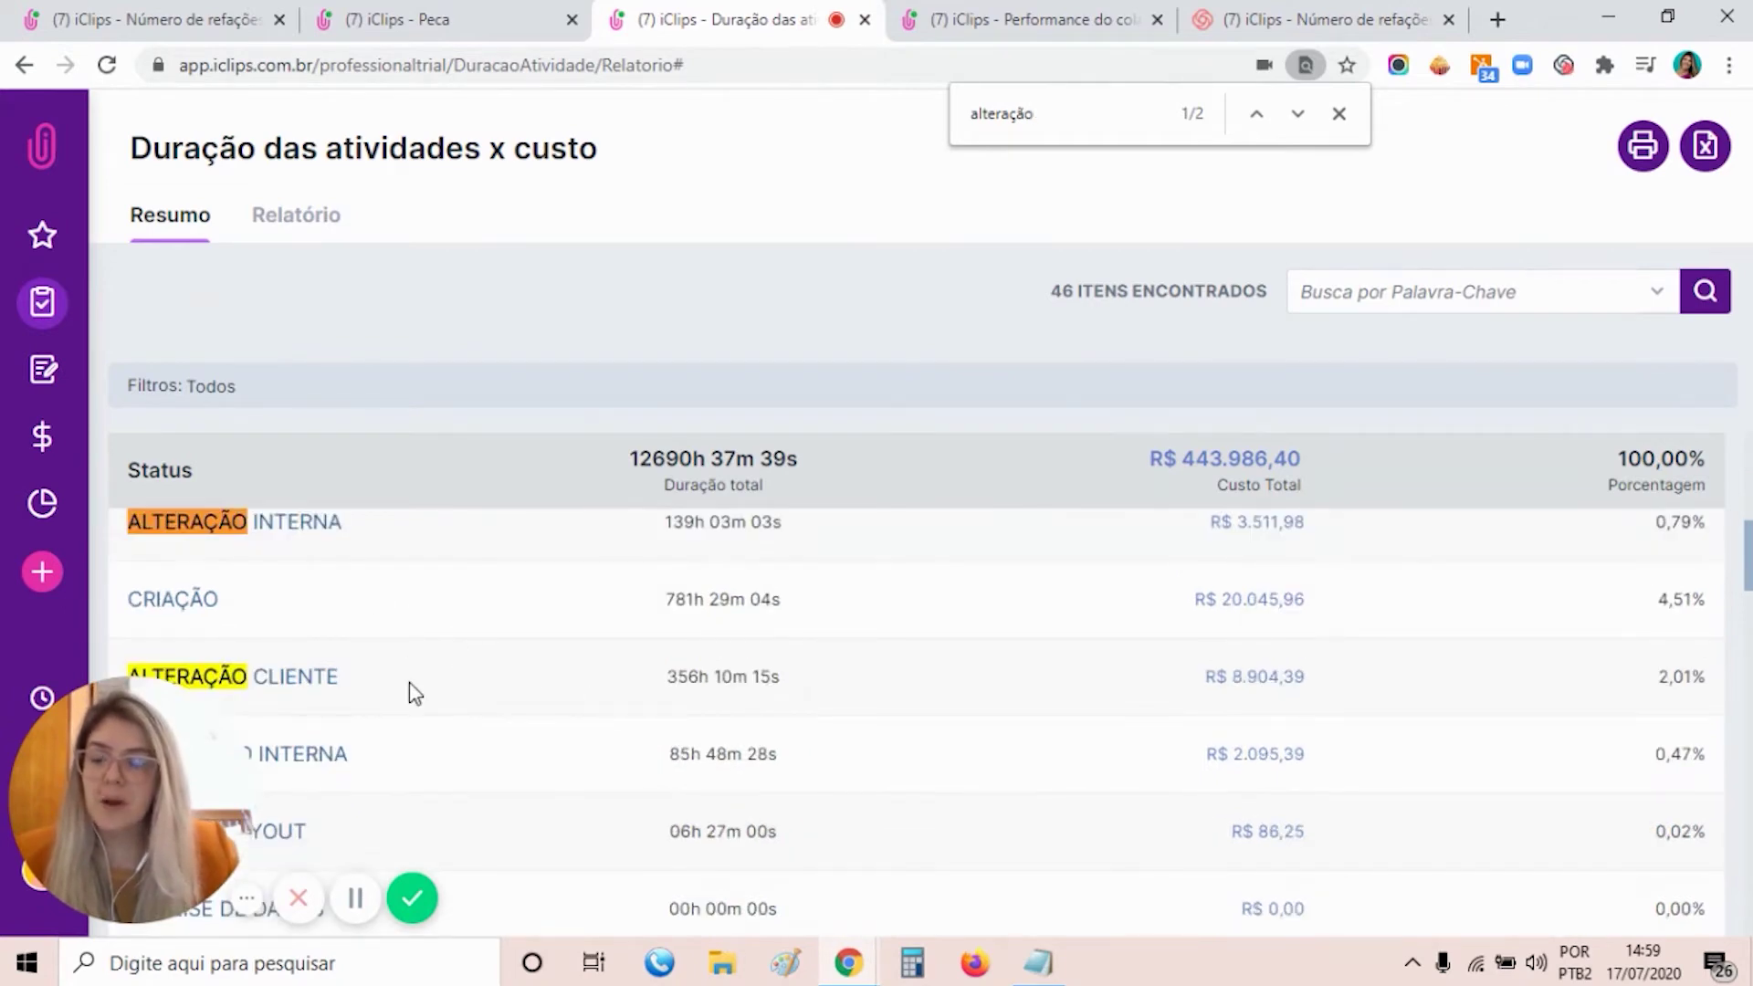
scroll(393, 637, up, 1)
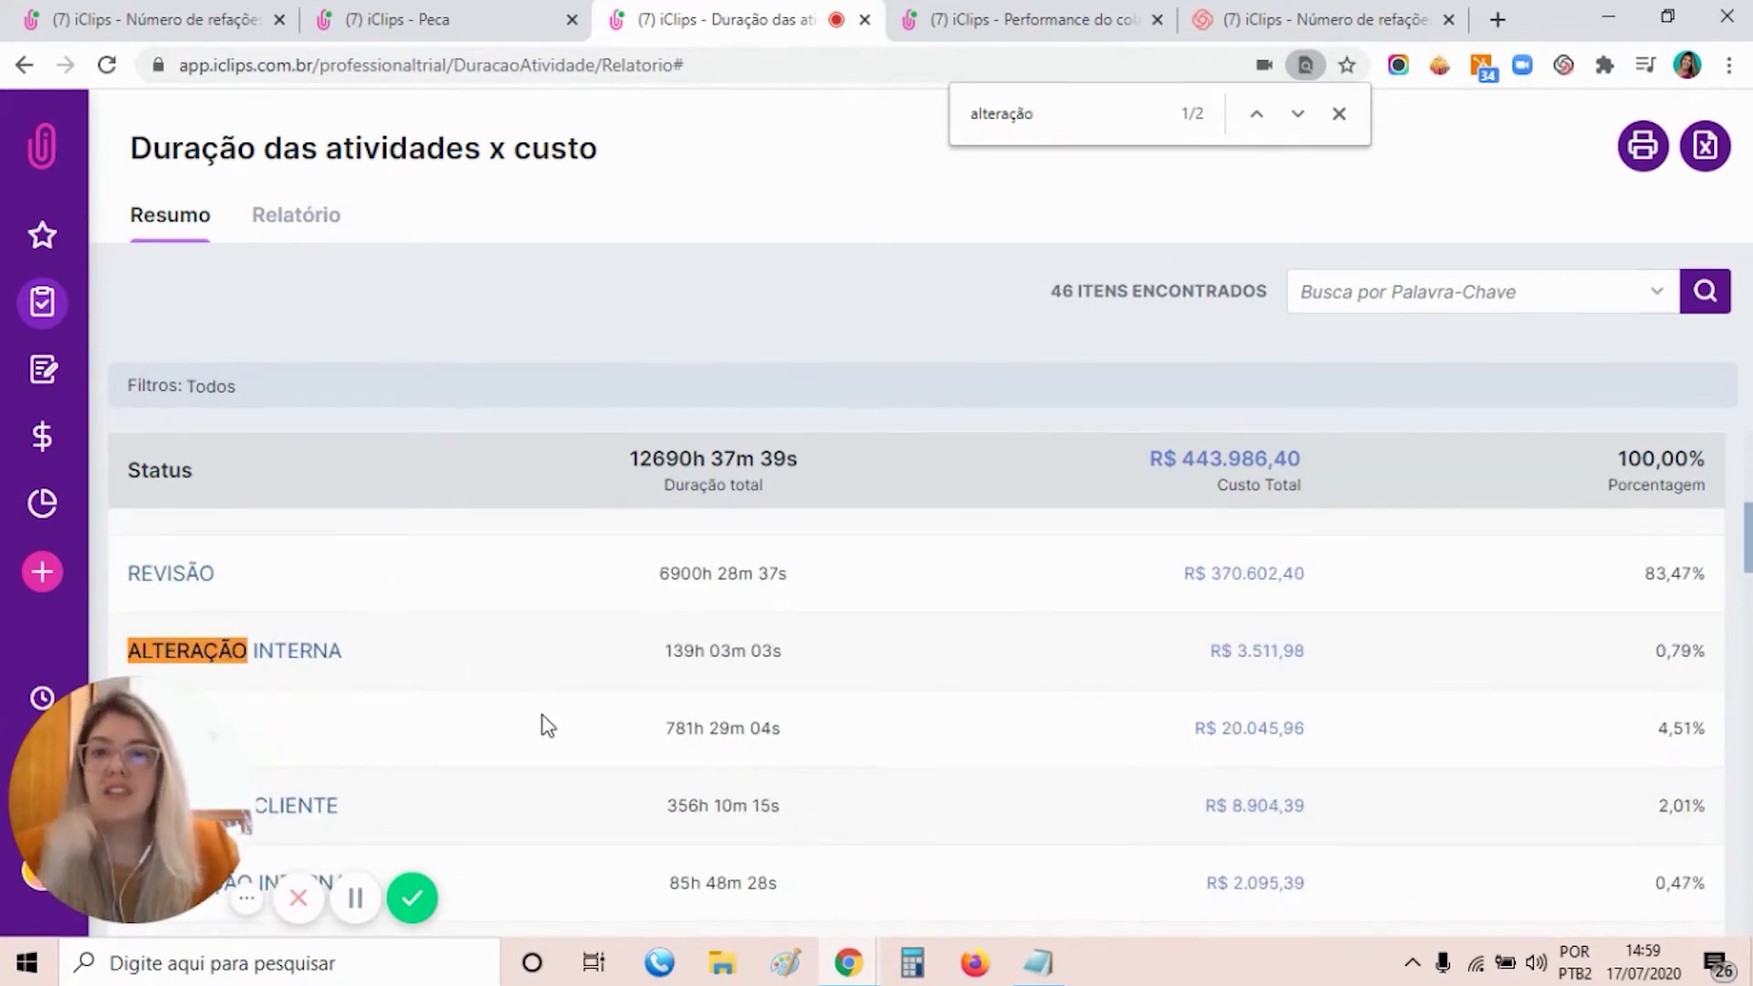
scroll(557, 708, down, 1)
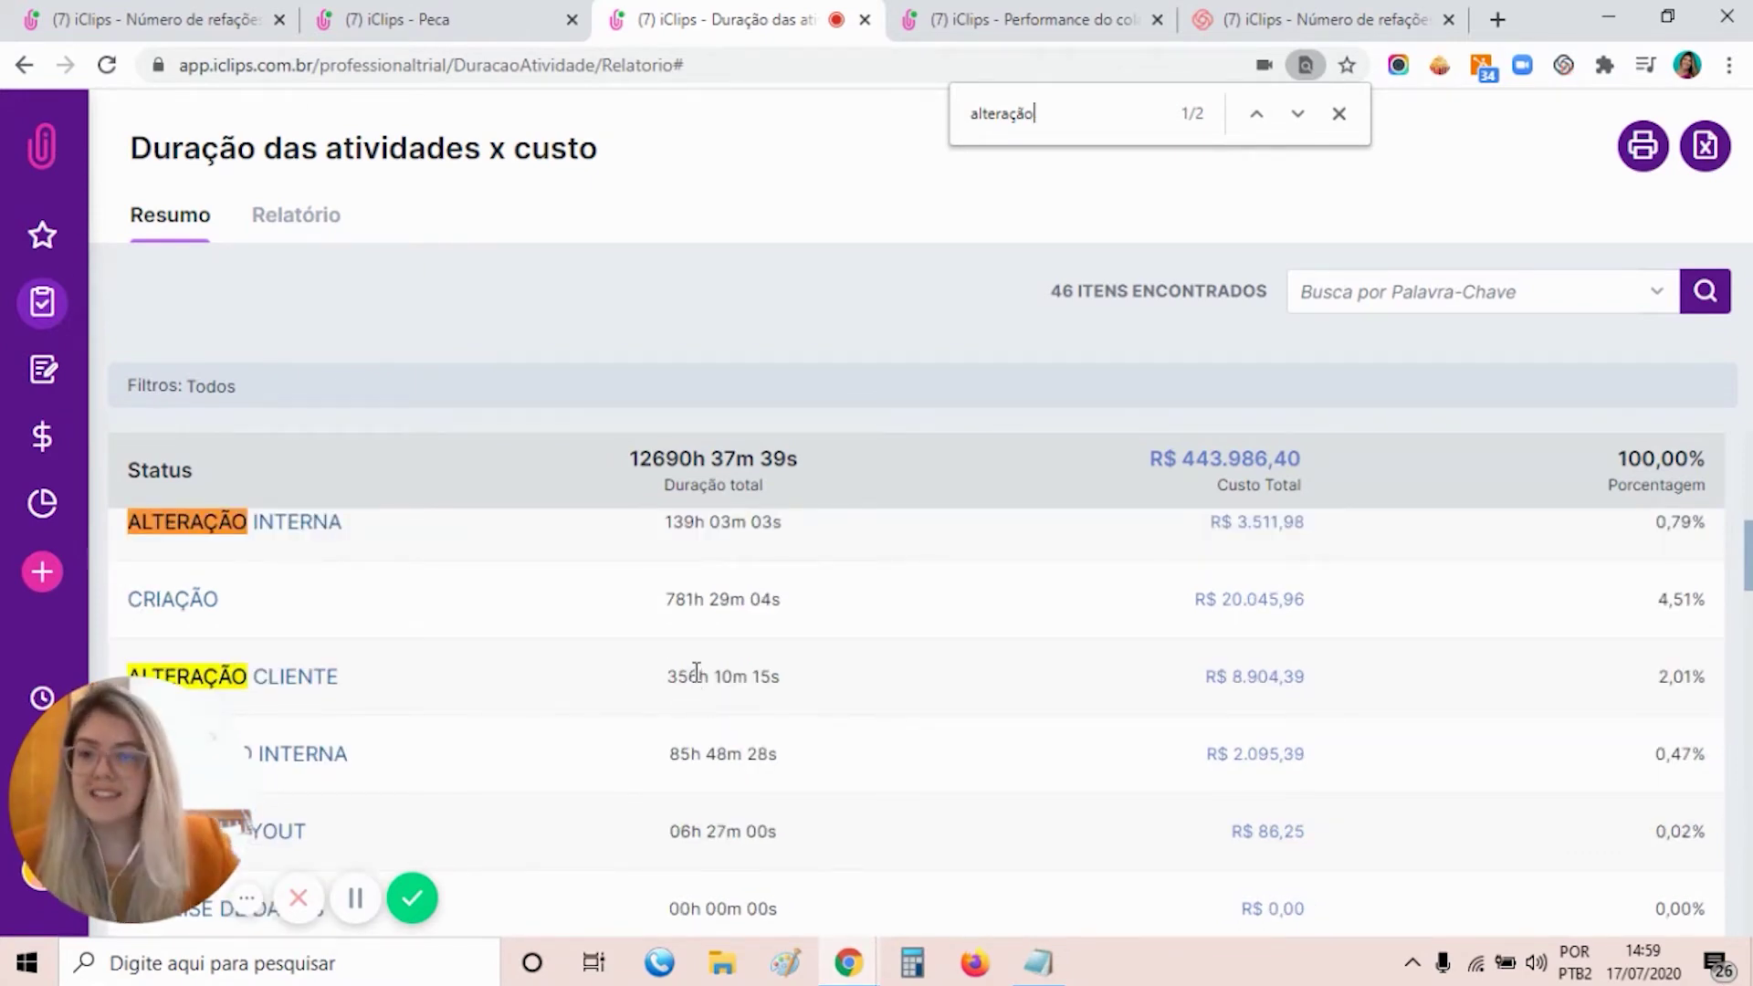
scroll(697, 676, down, 1)
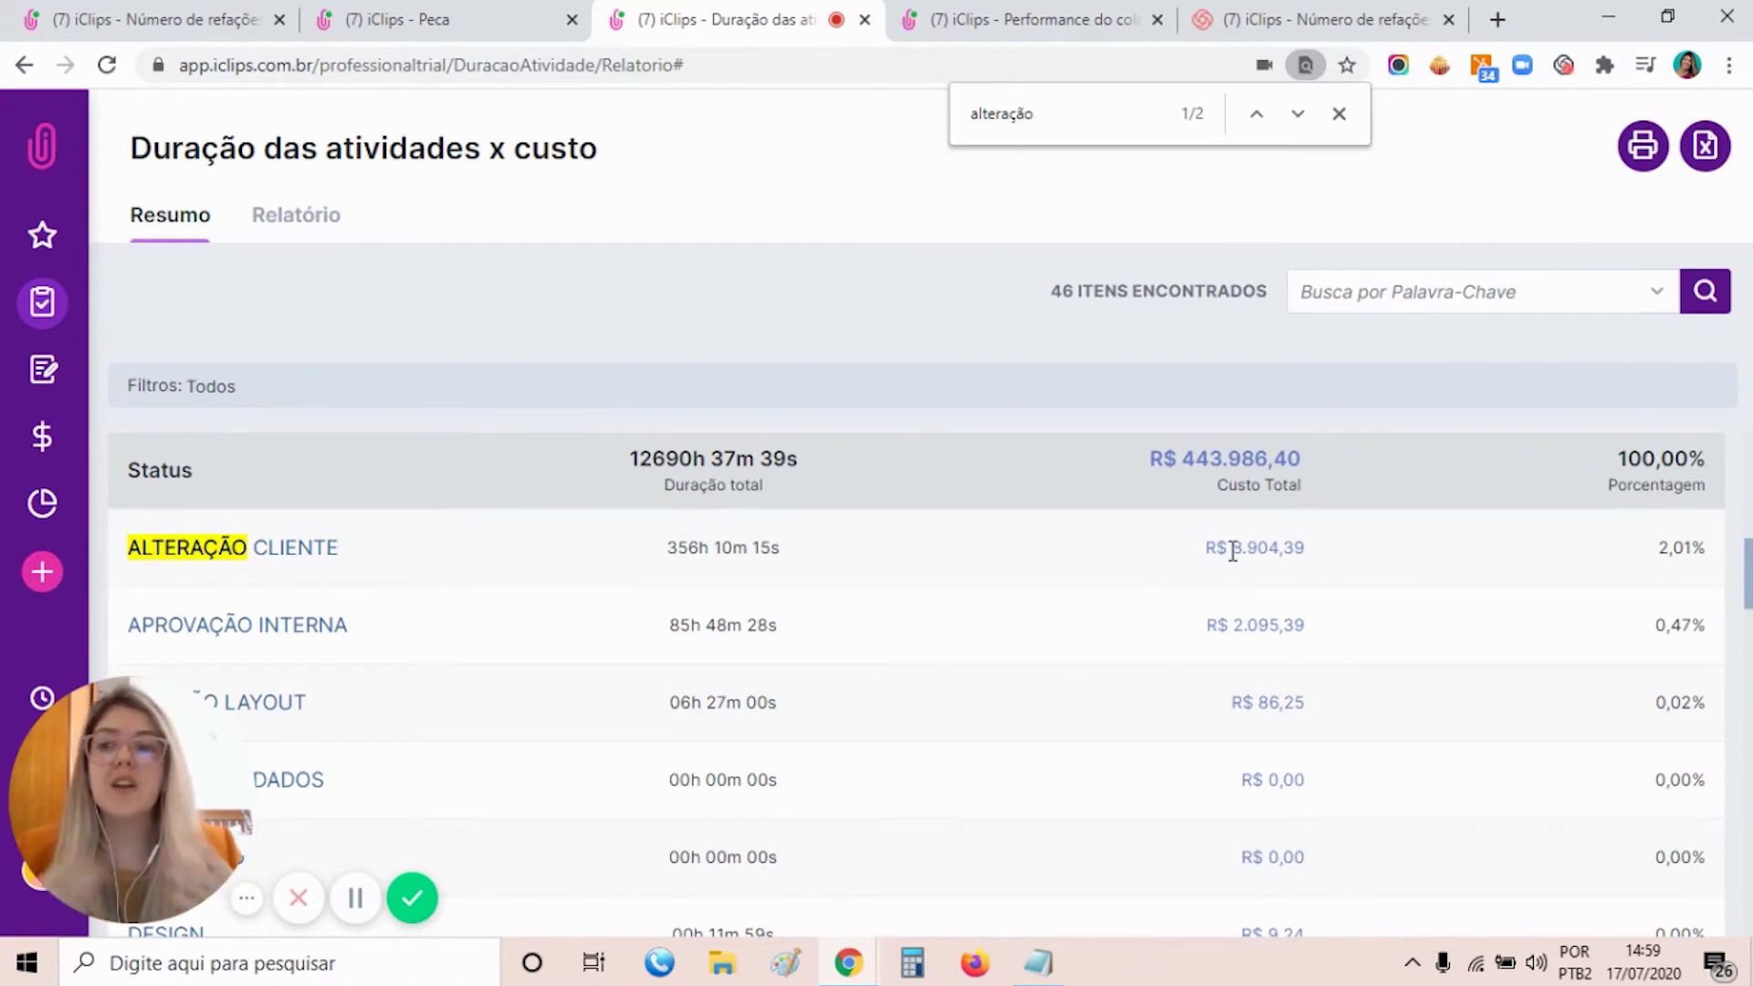
drag(1214, 547, 1307, 548)
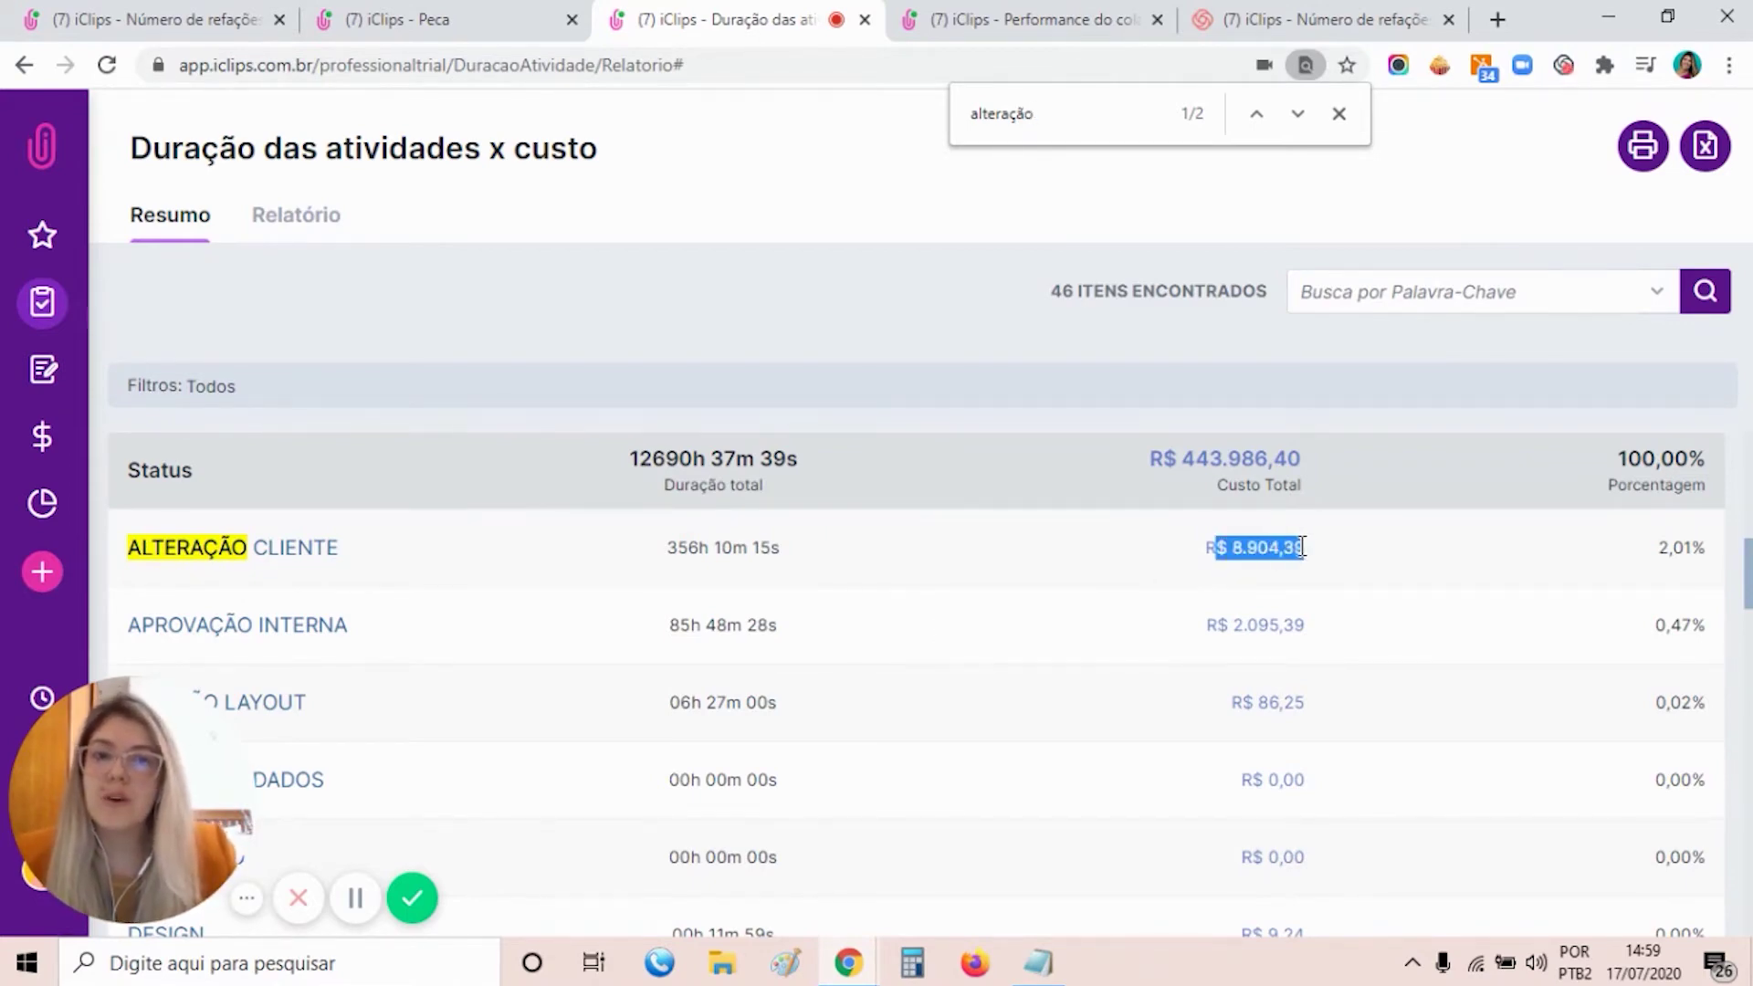
click(917, 328)
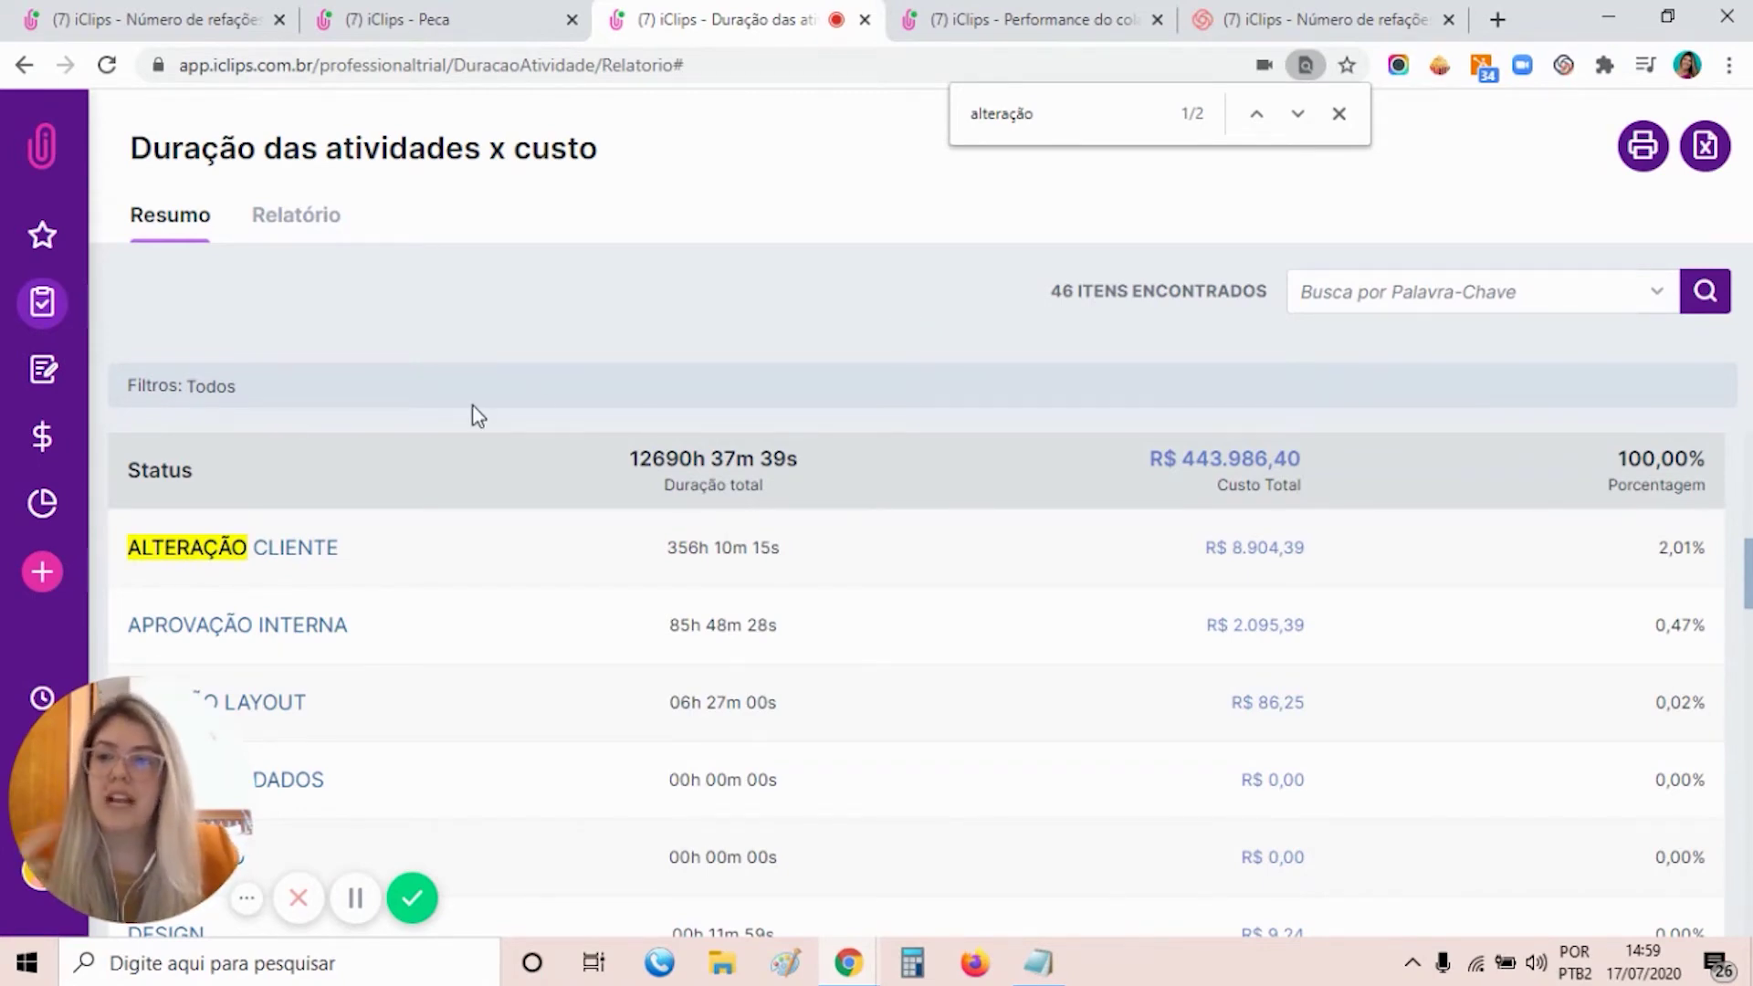
- Show the detailed Relatório view of Duração das atividades x custo and review the time entries per activity
click(266, 222)
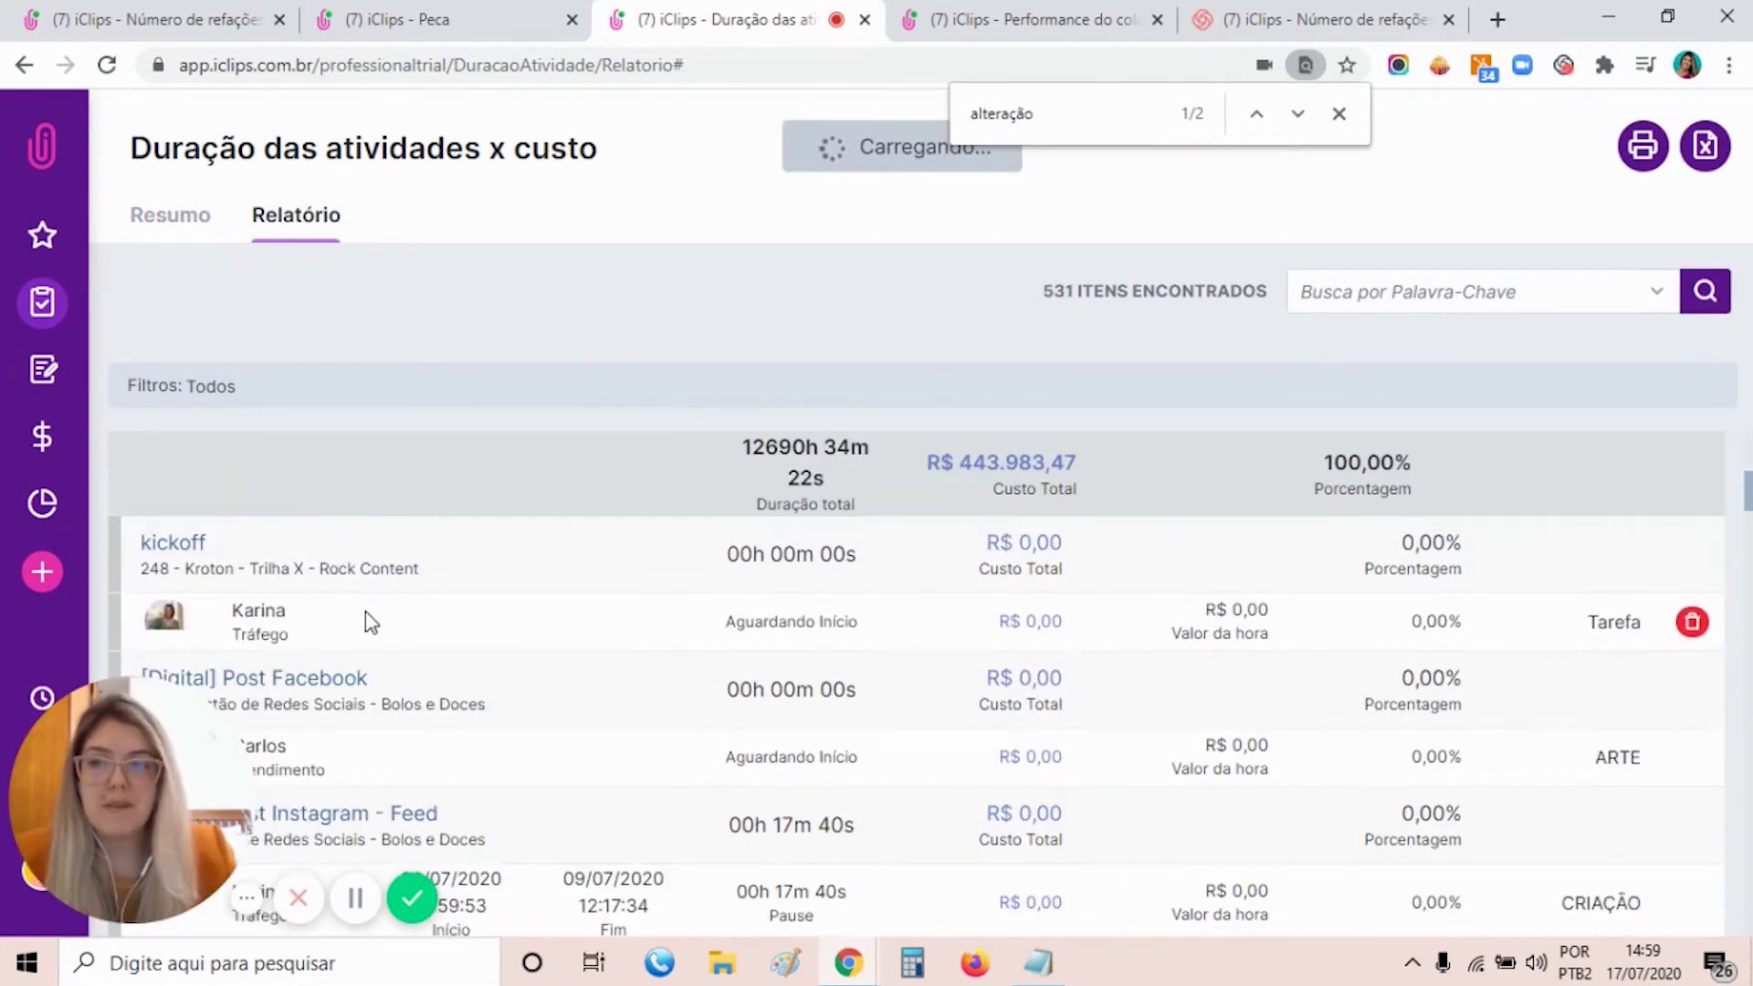
scroll(366, 611, down, 4)
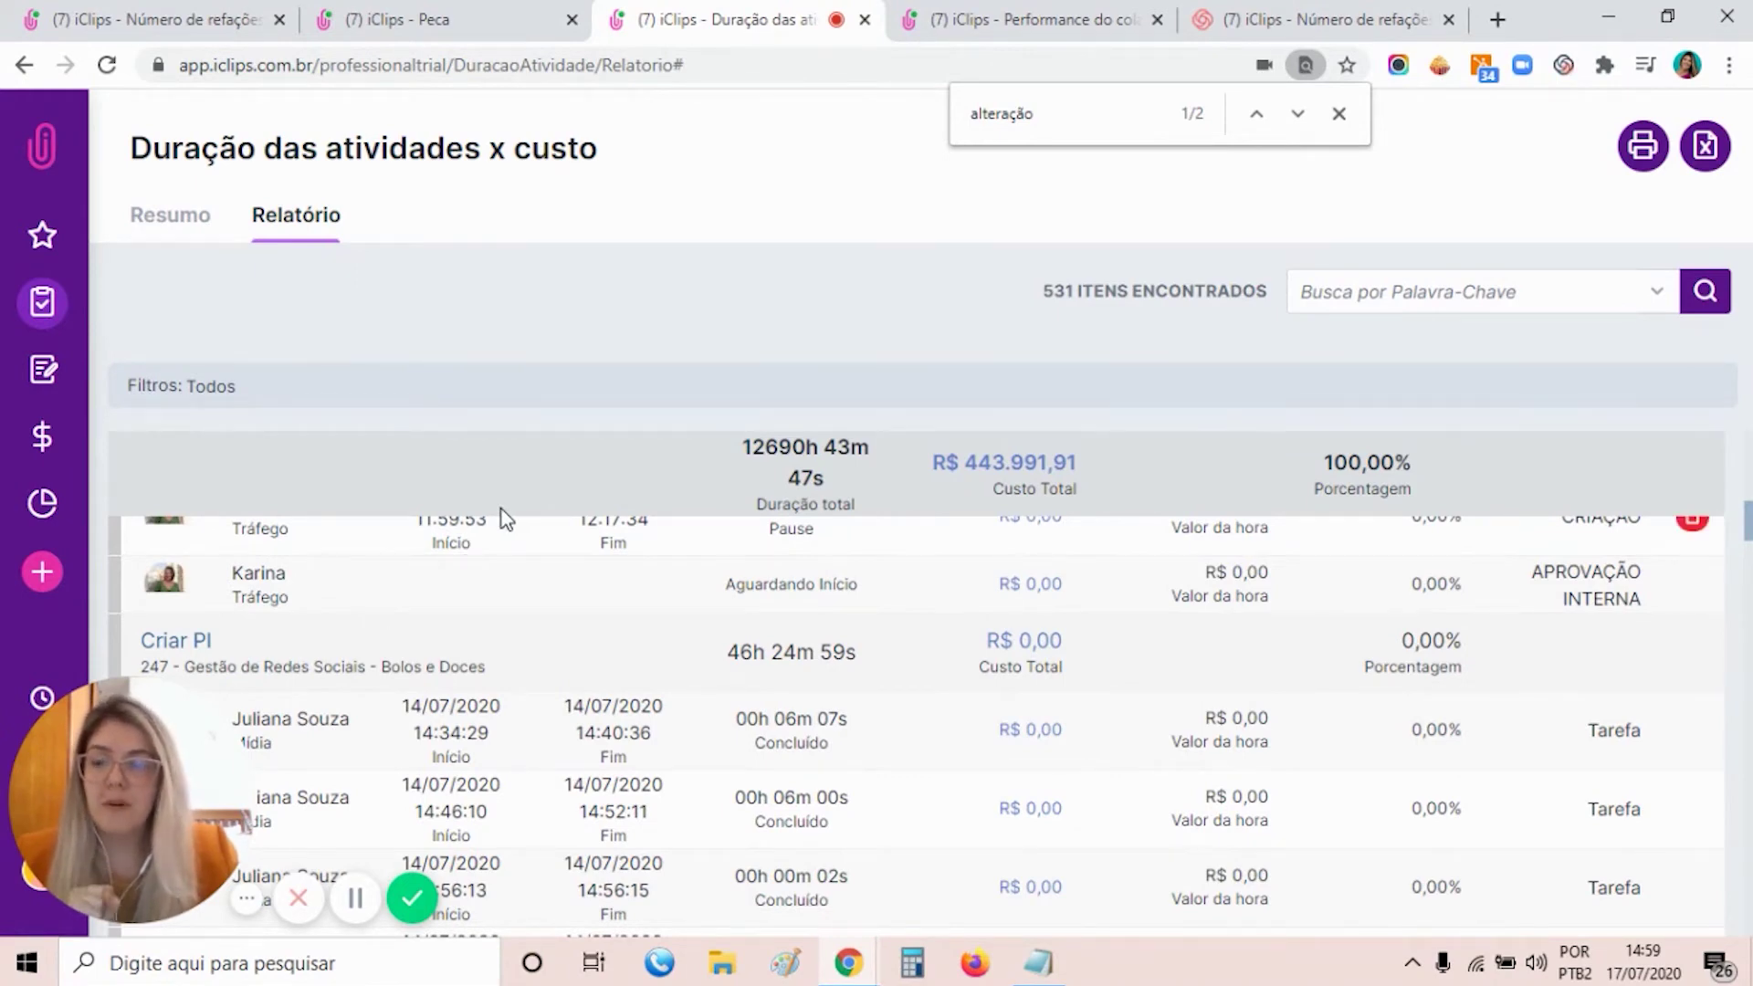
- Review the delay chart and the table of late, on-time and total activities per employee in the Performance do colaborador report
click(1004, 20)
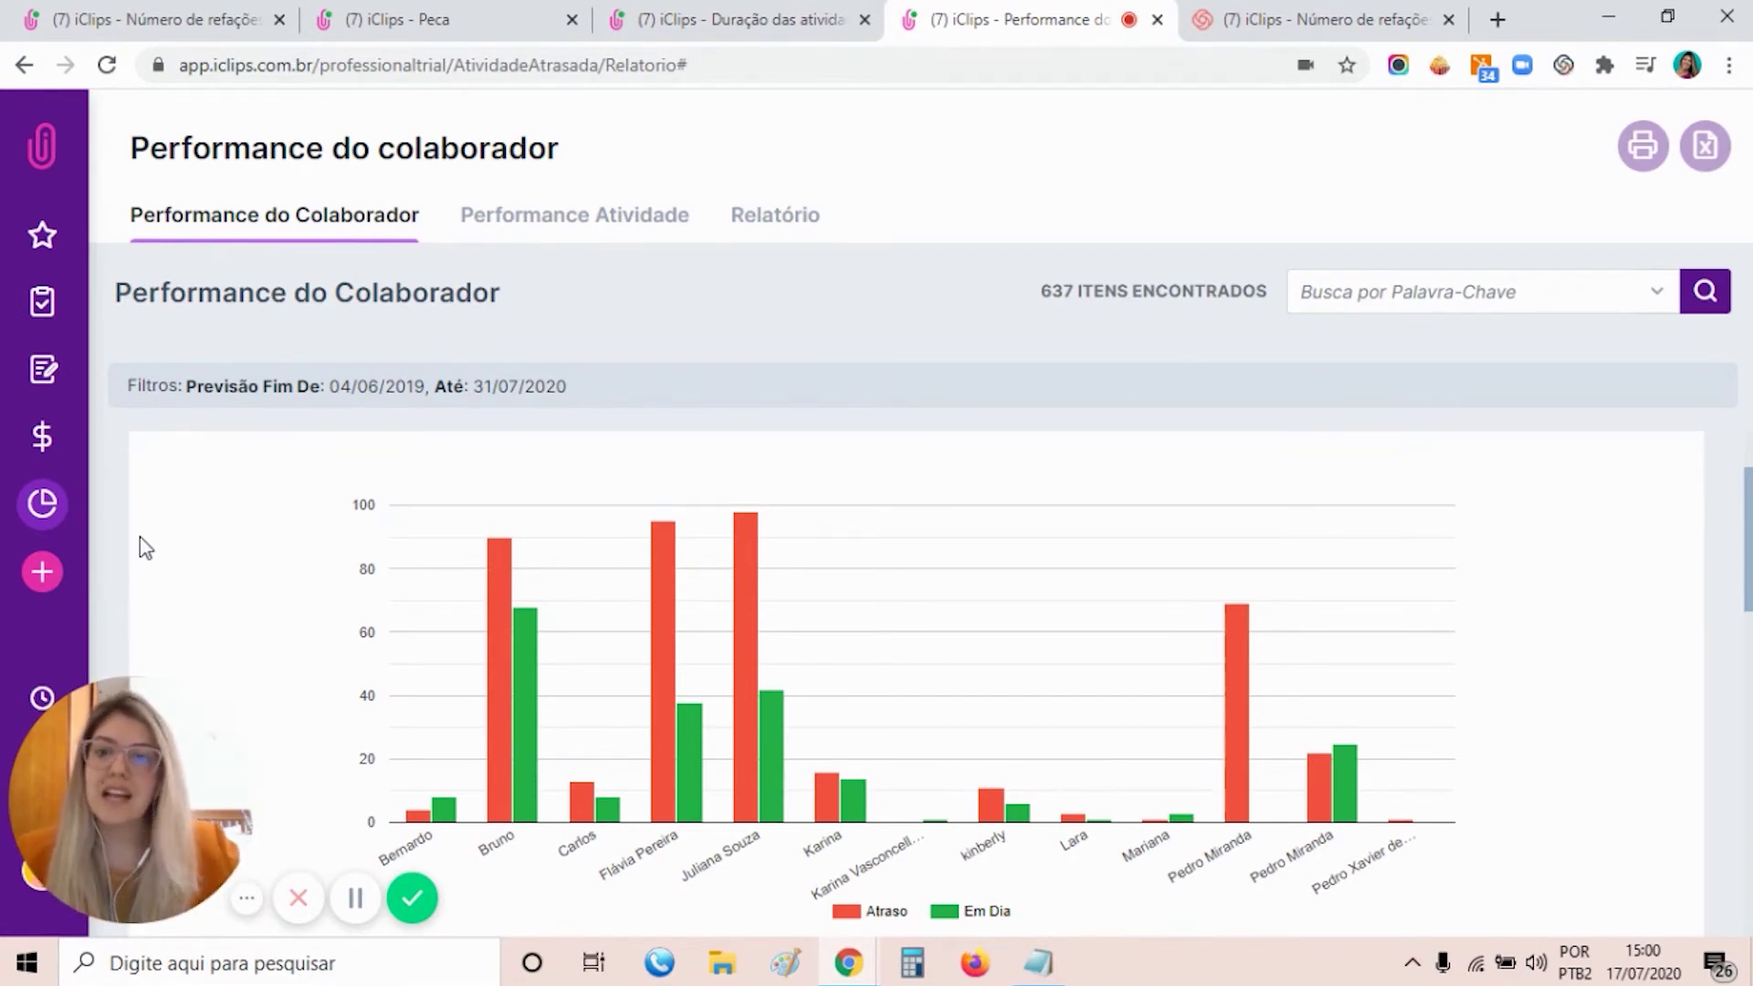
mouse_move(738, 586)
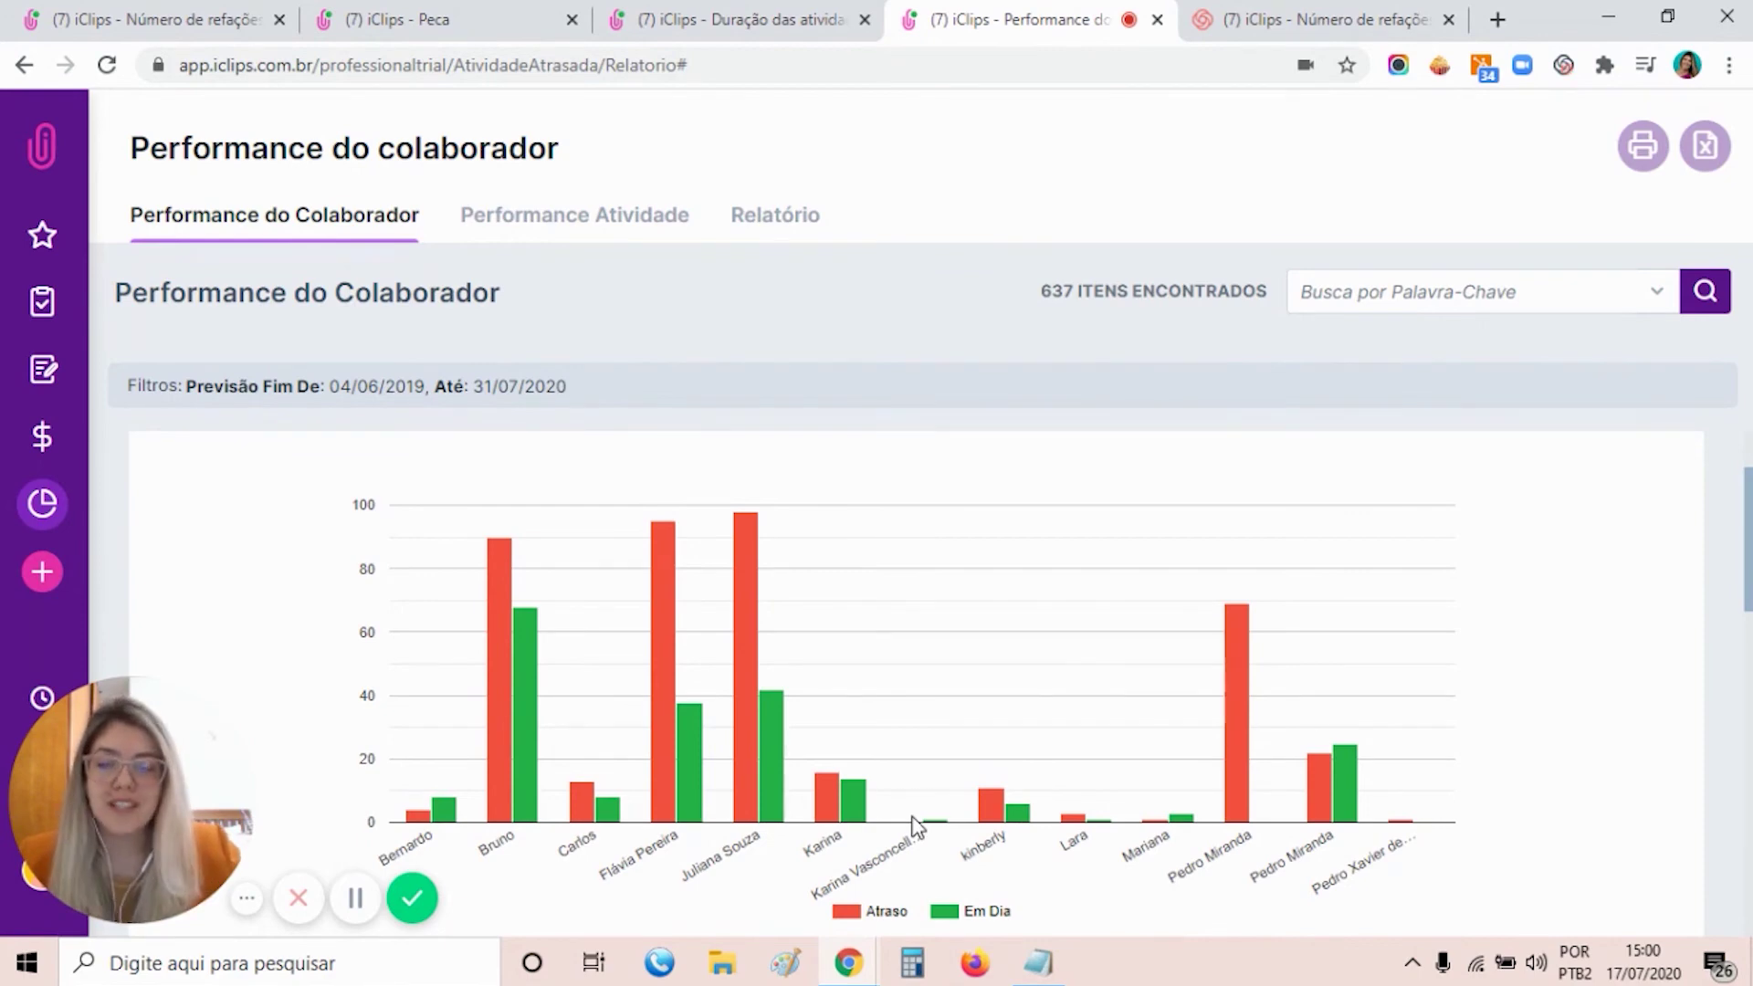
scroll(913, 827, down, 3)
scroll(940, 840, down, 3)
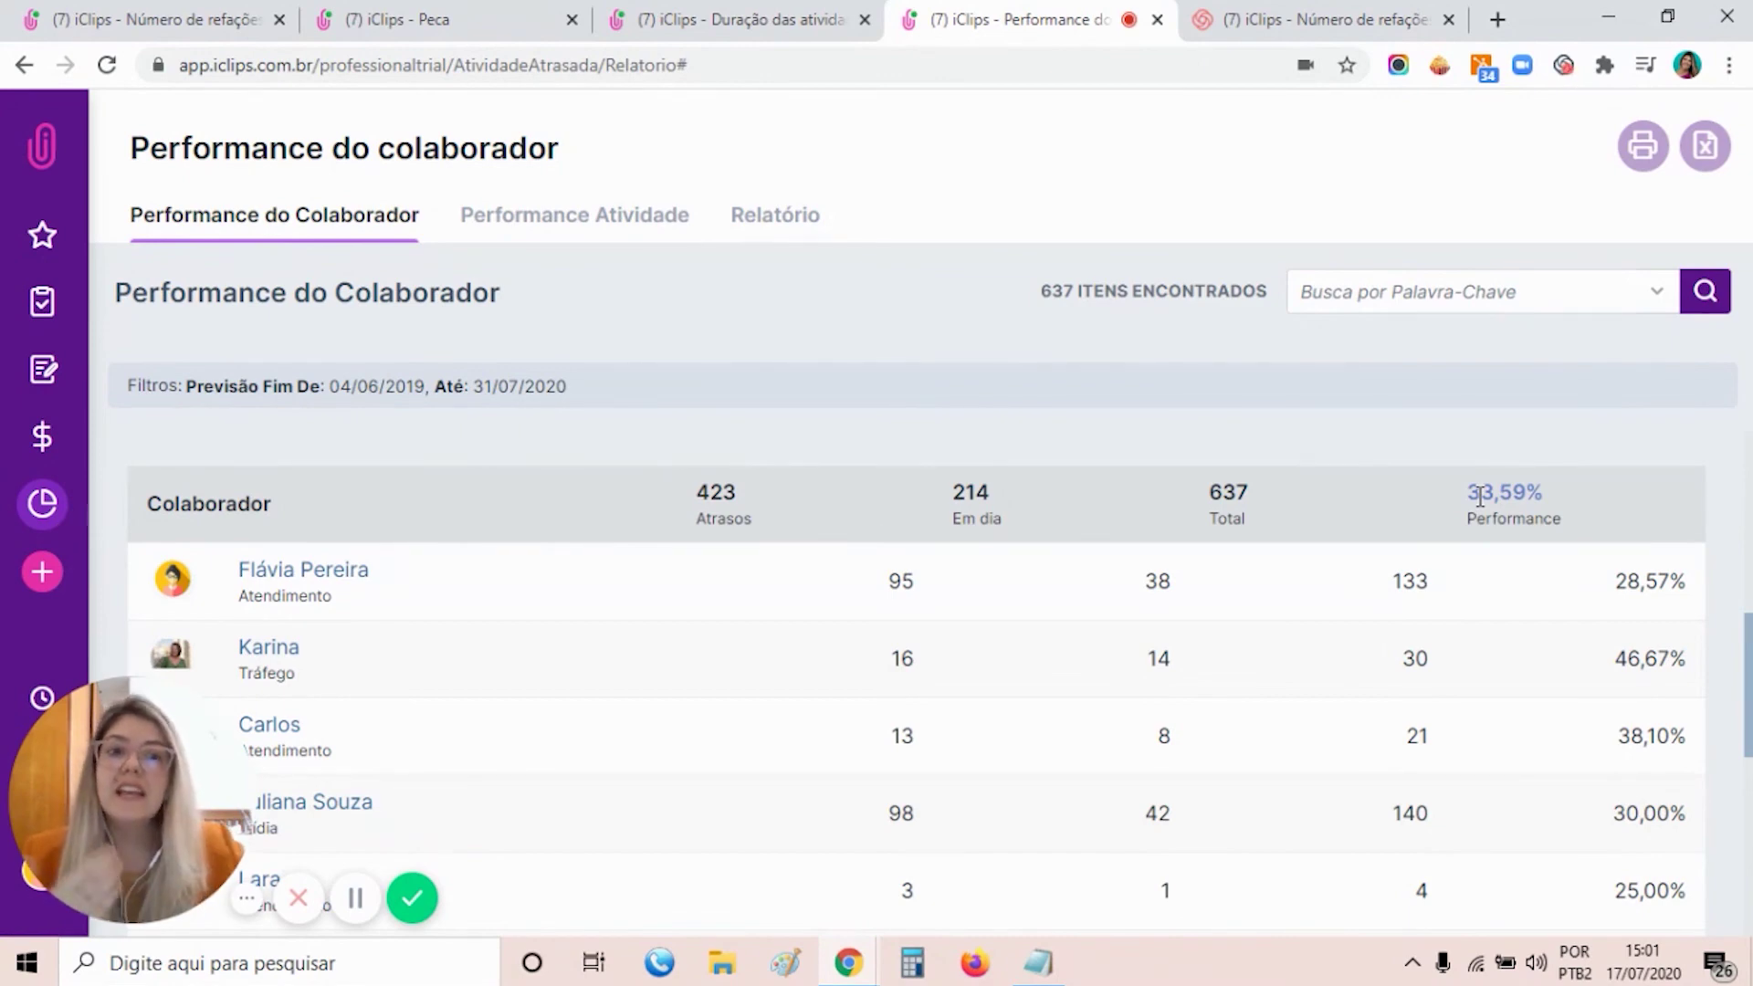
scroll(1396, 614, down, 5)
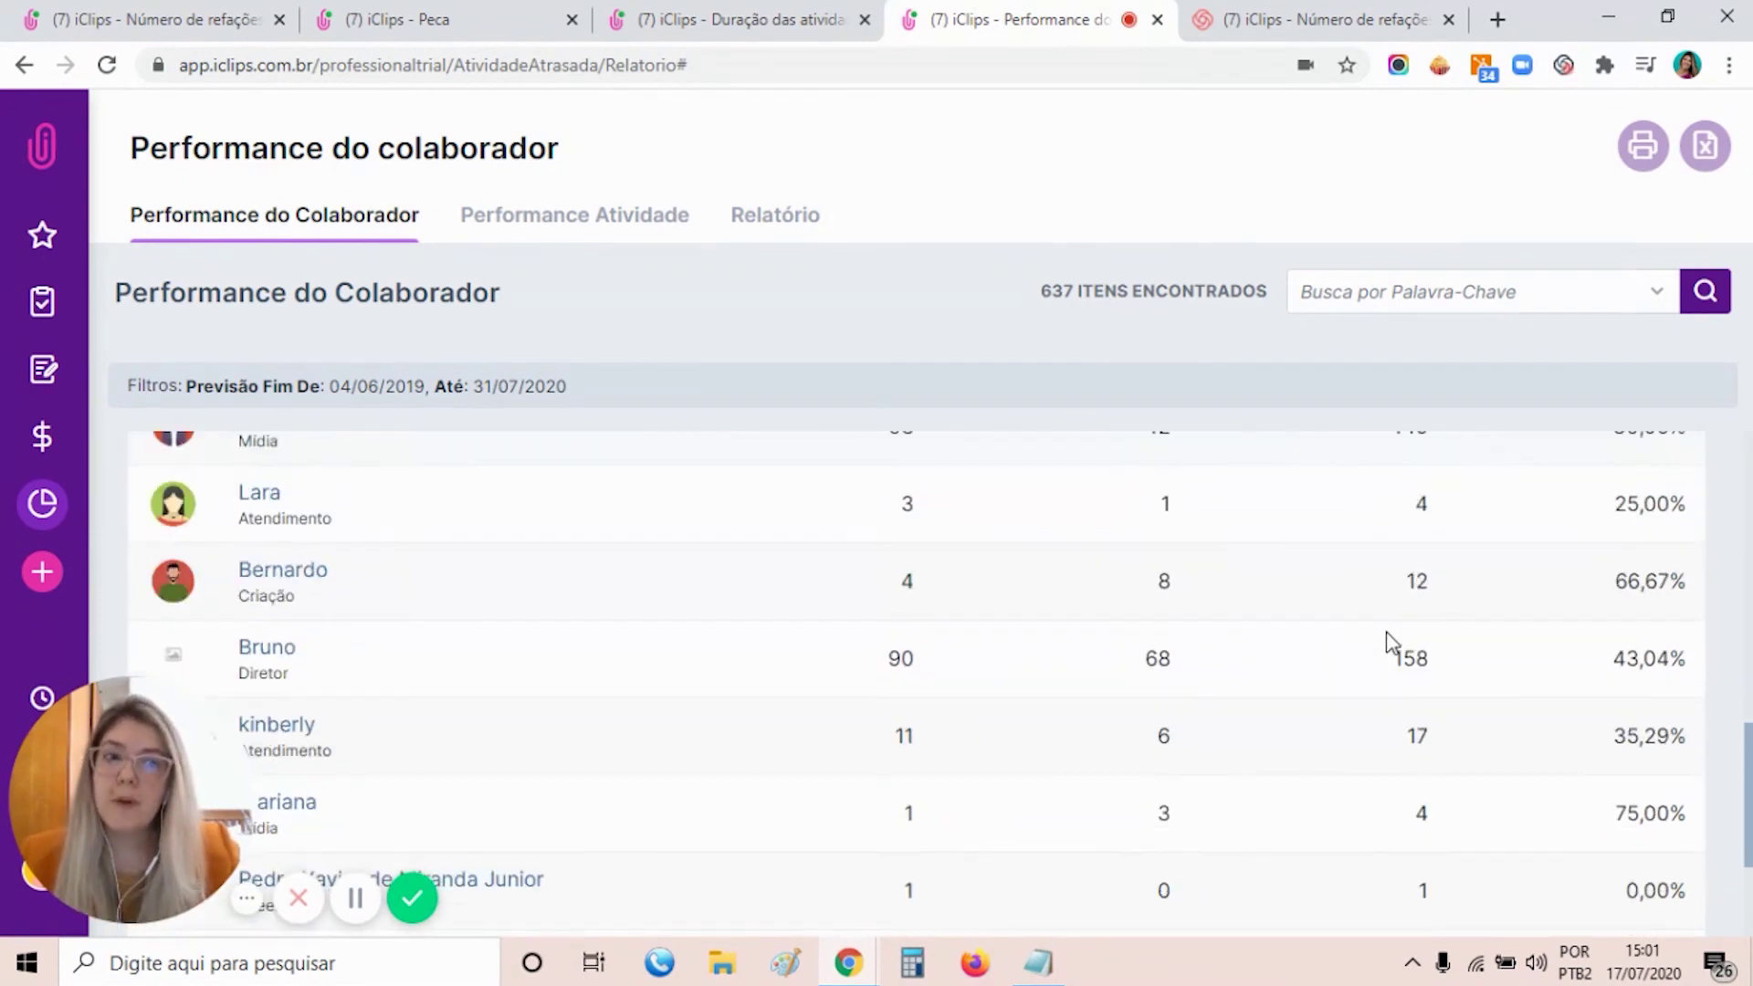
scroll(1387, 639, down, 1)
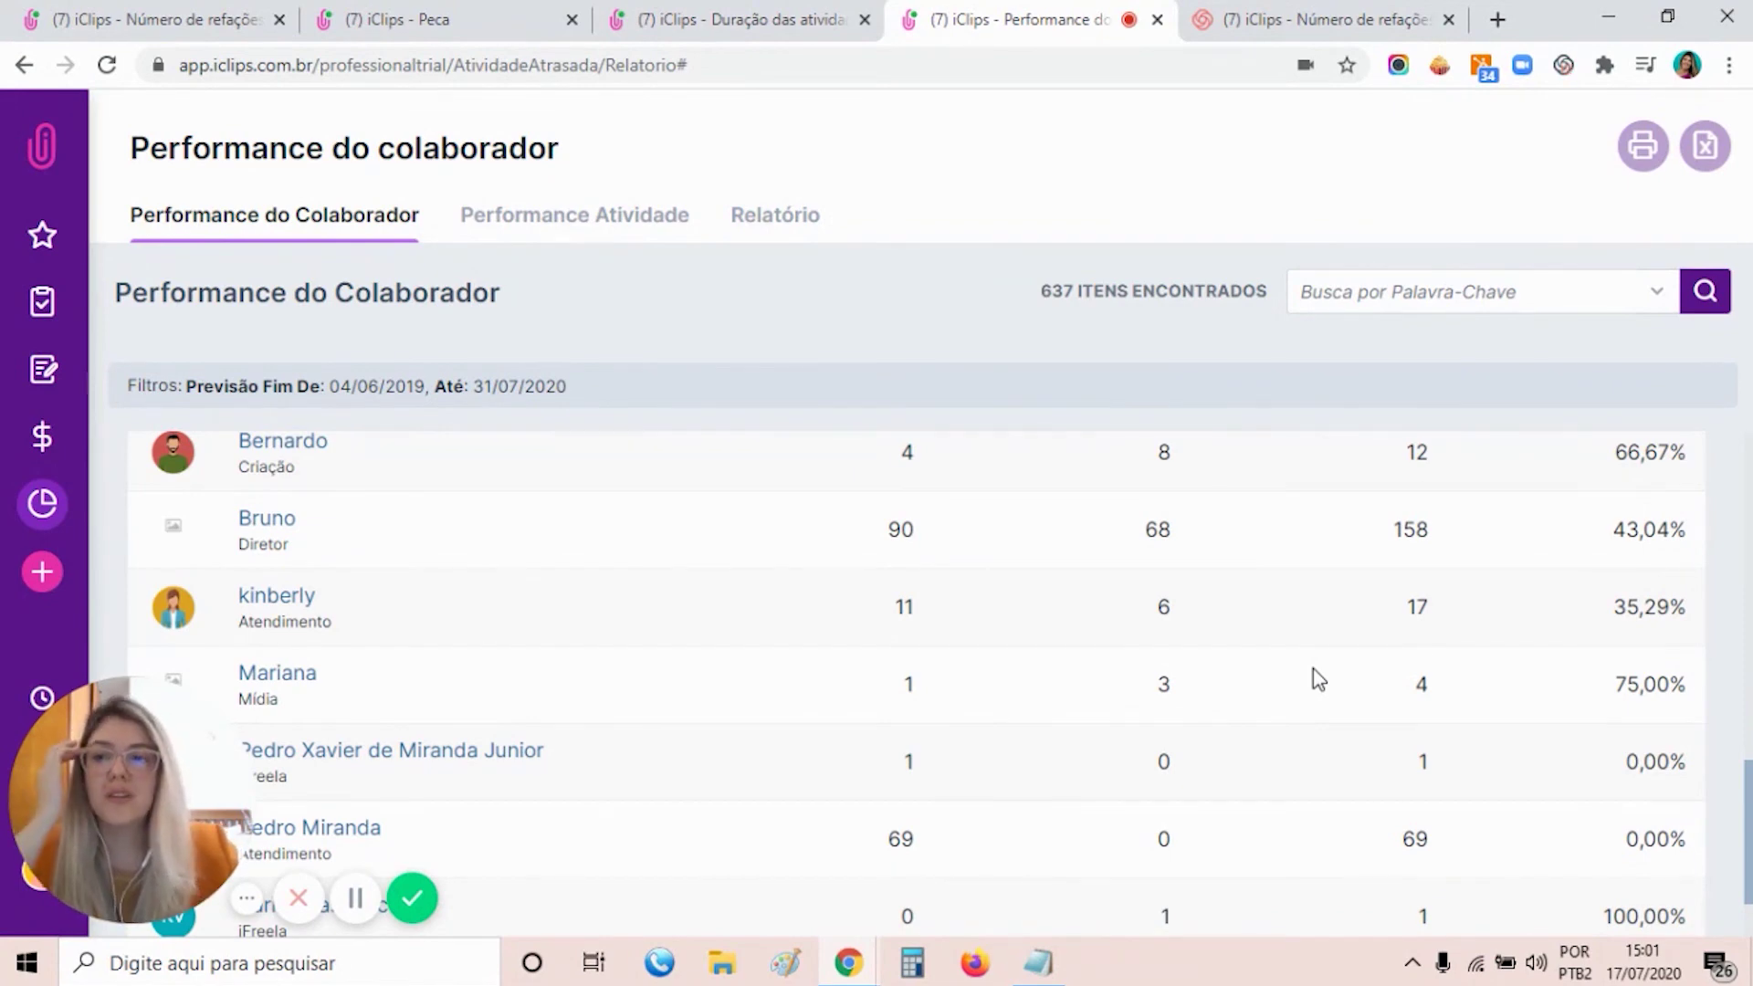
scroll(1315, 671, up, 7)
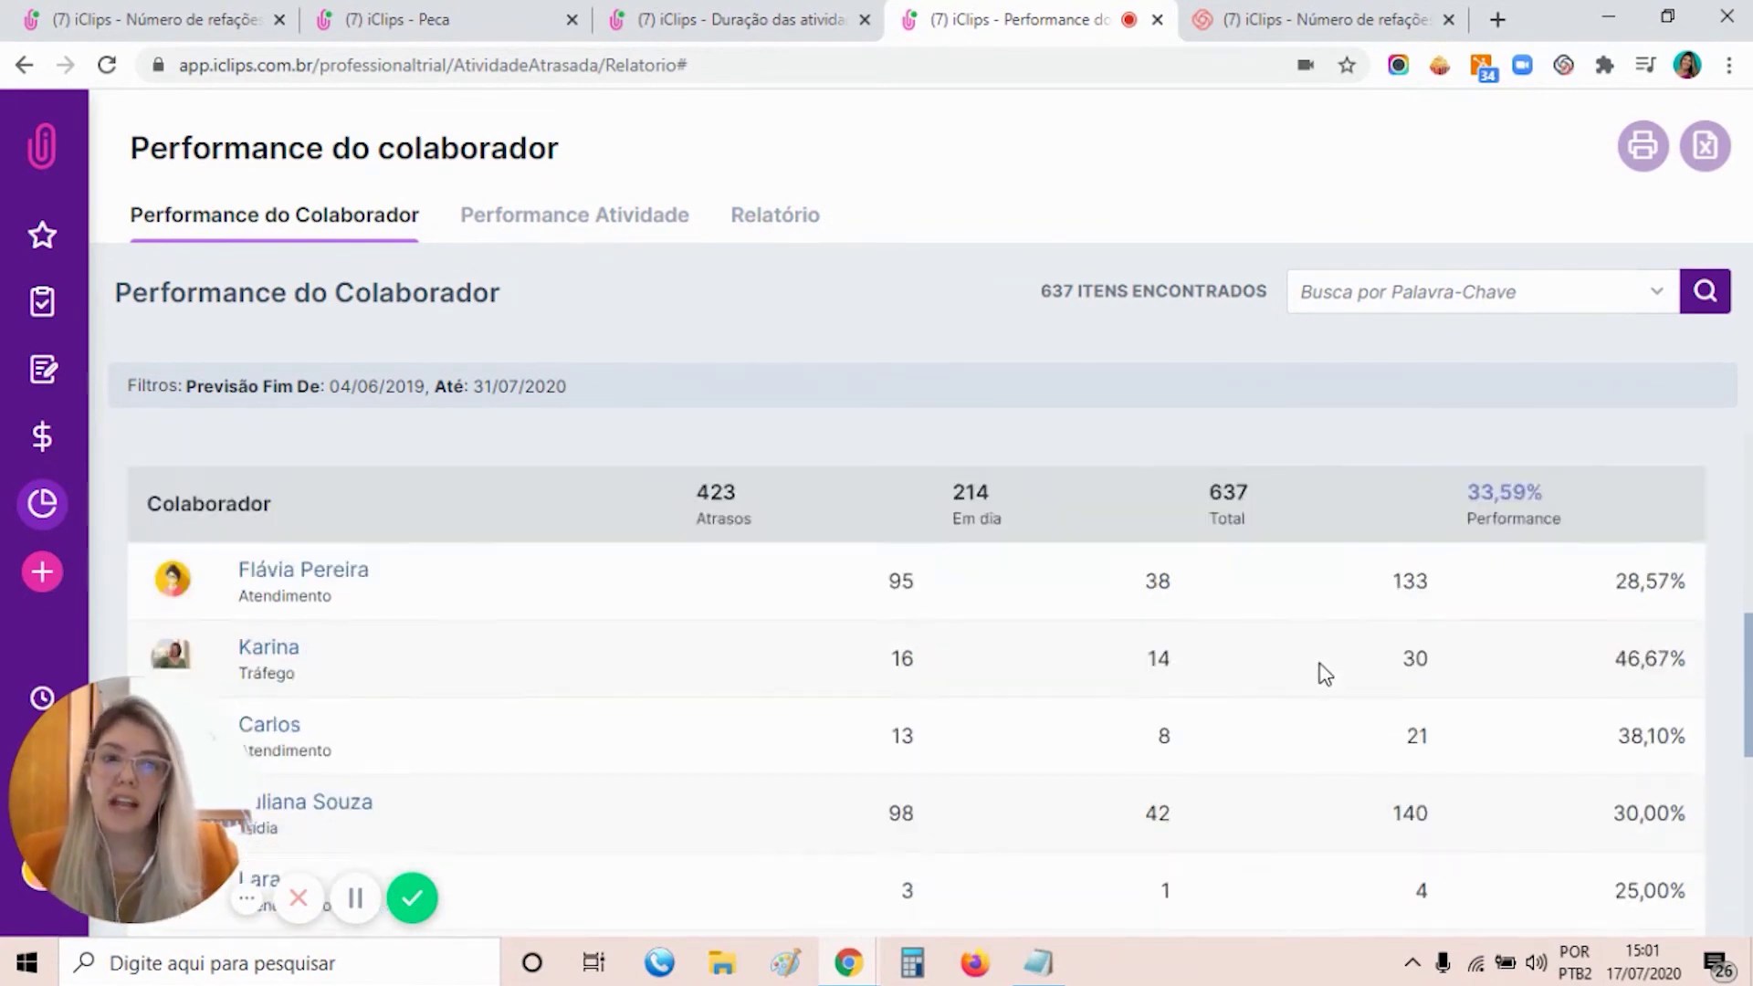